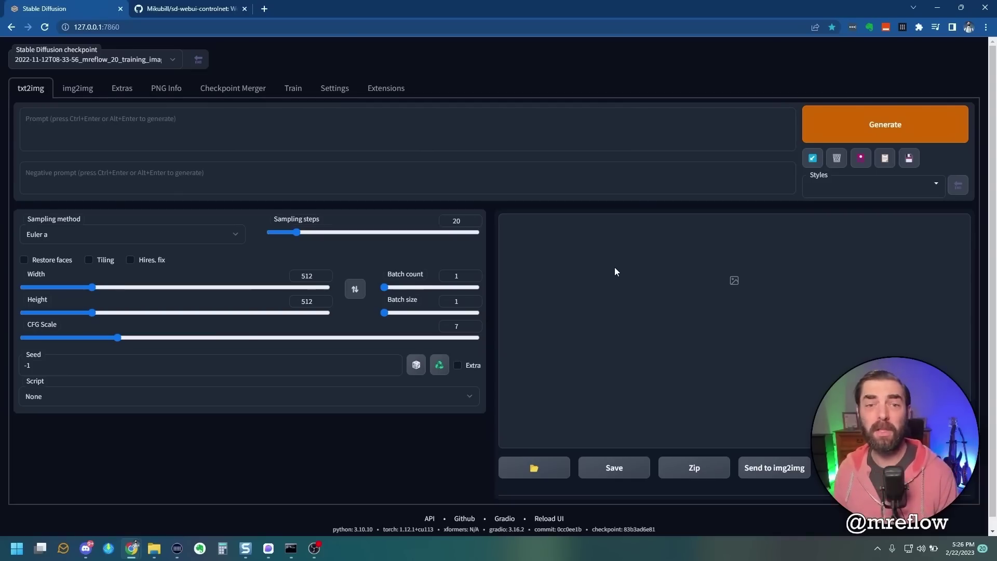
# Search GitHub for 'contro', open Mikubill/sd-webui-controlnet, and copy its HTTPS clone URL
pyautogui.click(139, 8)
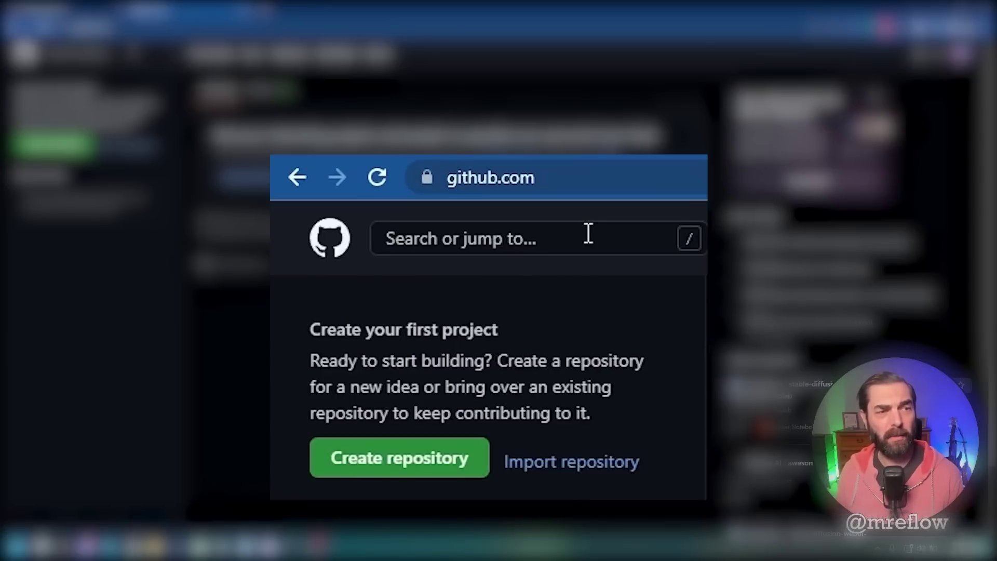
pyautogui.click(396, 155)
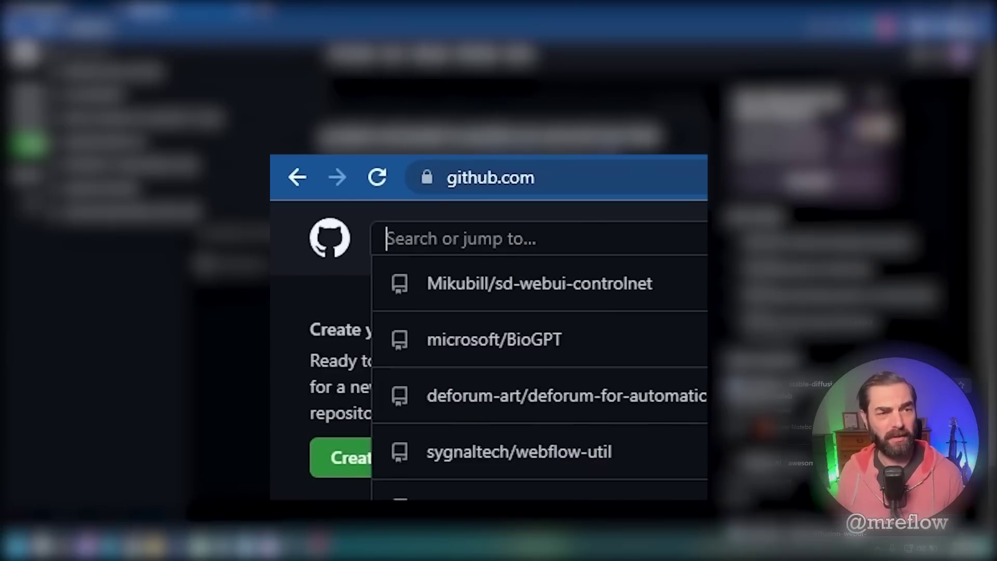
pyautogui.write('controlnet')
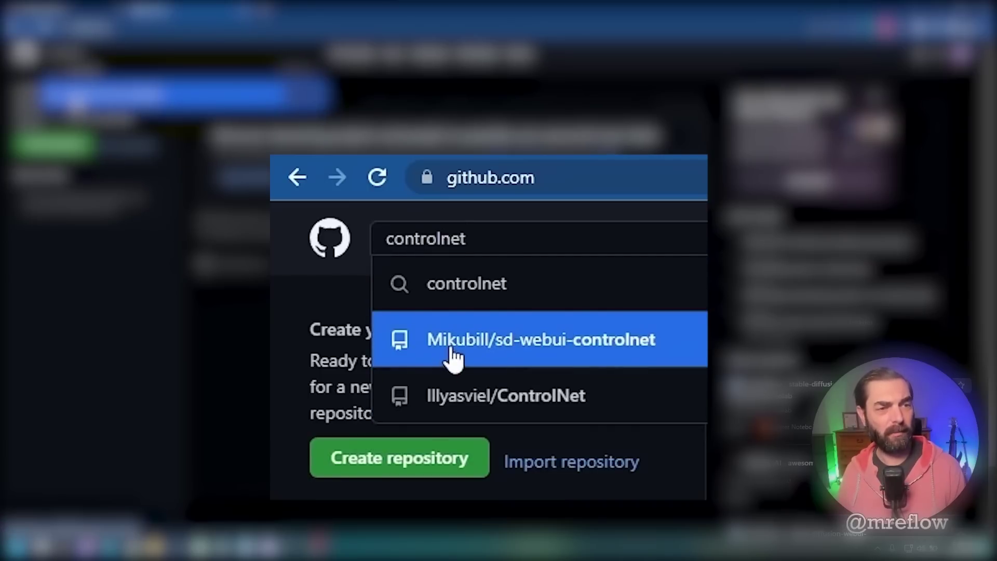
pyautogui.click(532, 358)
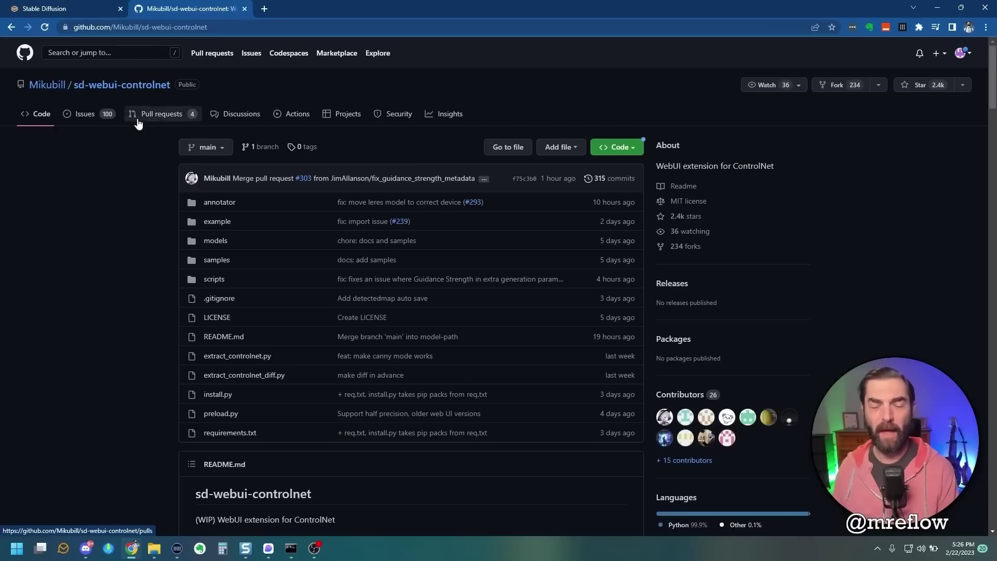
pyautogui.click(633, 150)
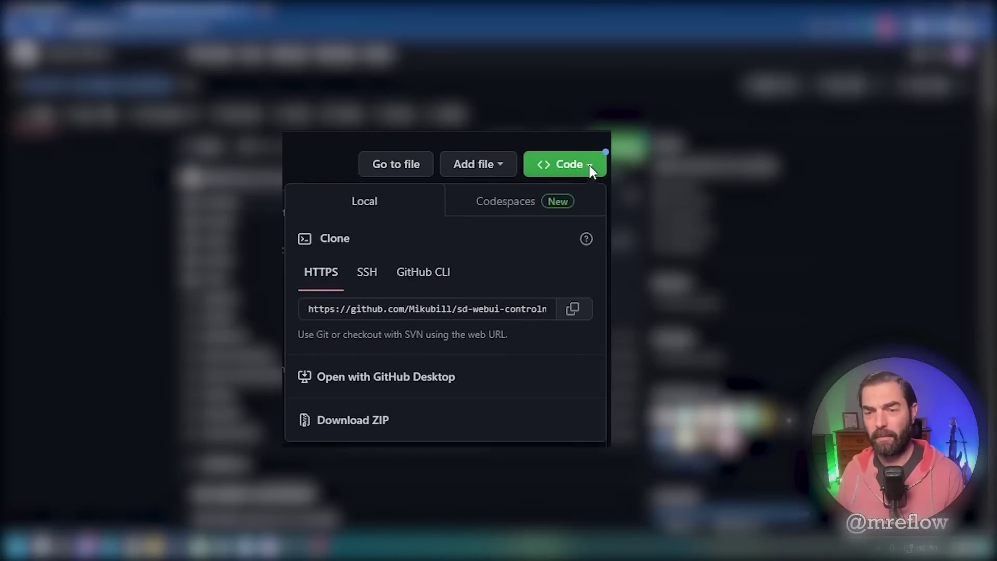
pyautogui.click(571, 310)
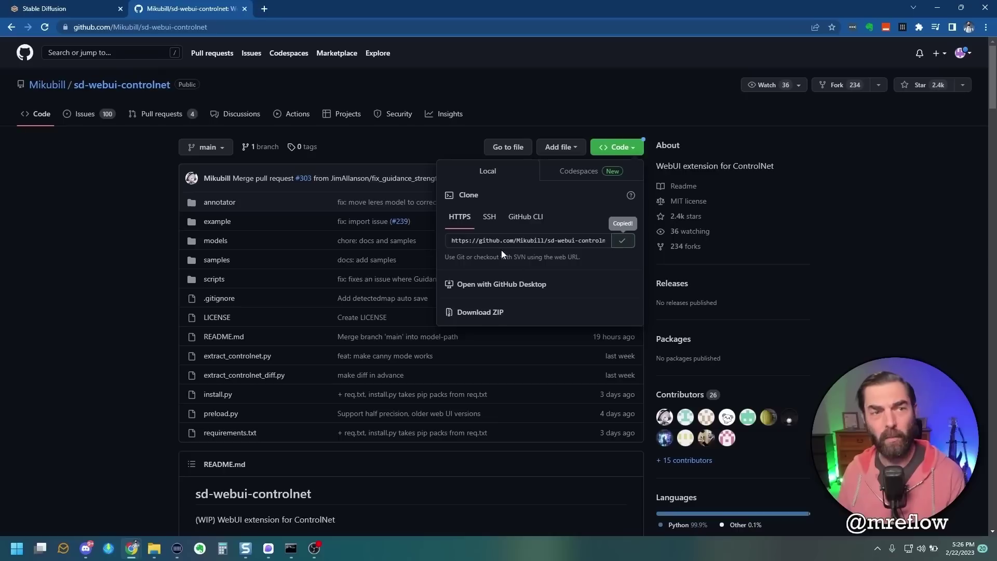
# Paste the copied sd-webui-controlnet URL into the git repository field under Extensions > Install from URL
pyautogui.click(32, 6)
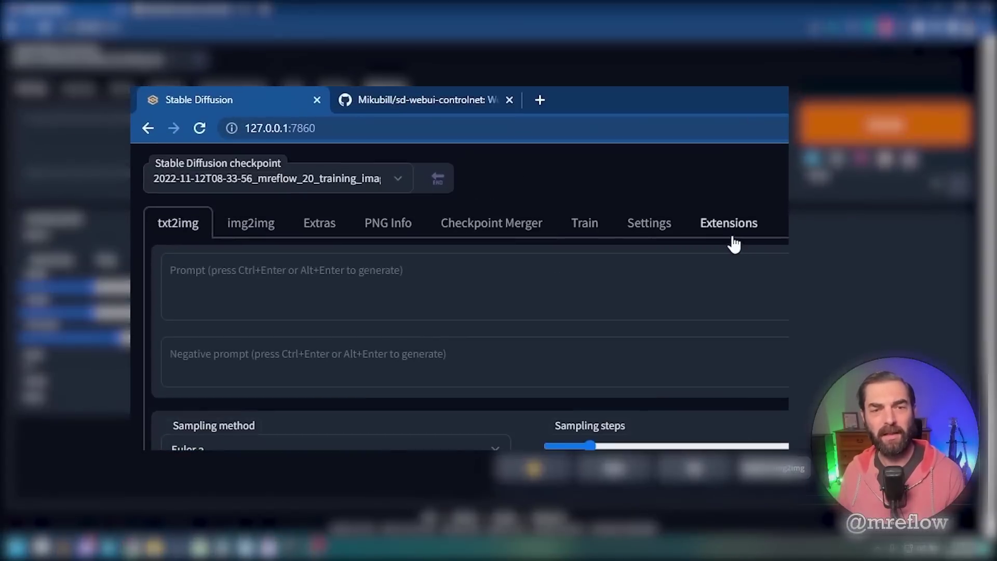
pyautogui.click(388, 93)
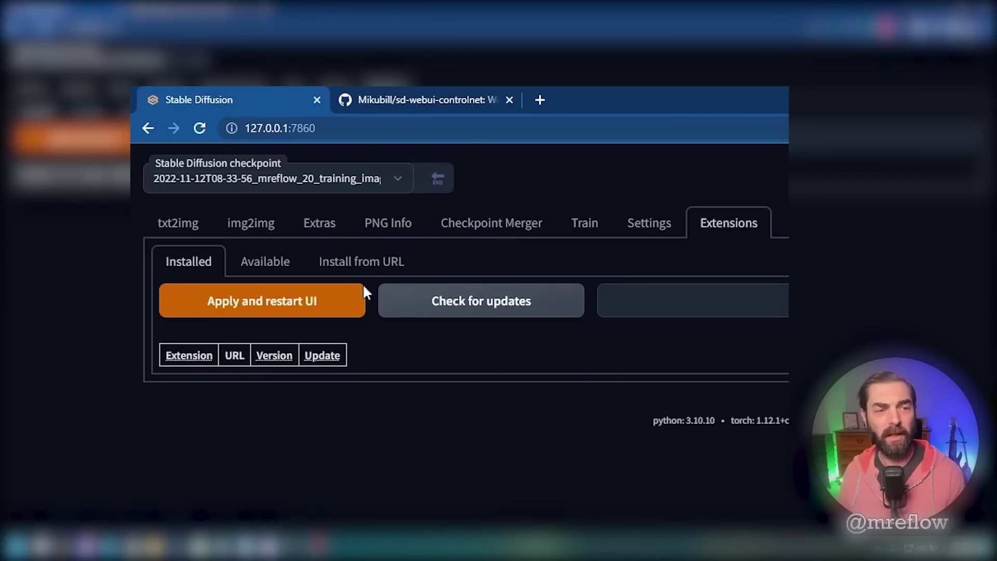
pyautogui.click(363, 264)
pyautogui.click(231, 301)
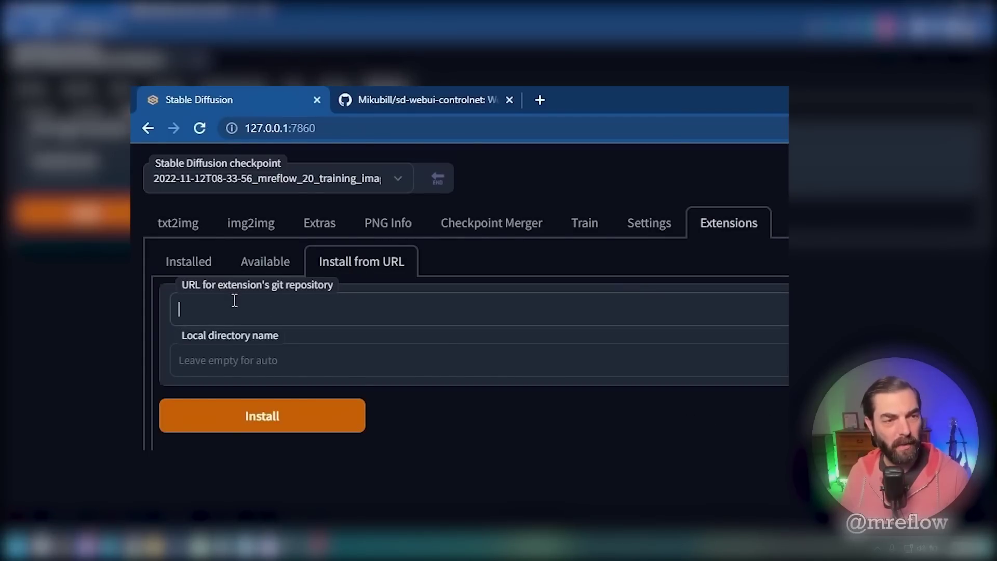
pyautogui.rightClick(234, 304)
pyautogui.click(284, 421)
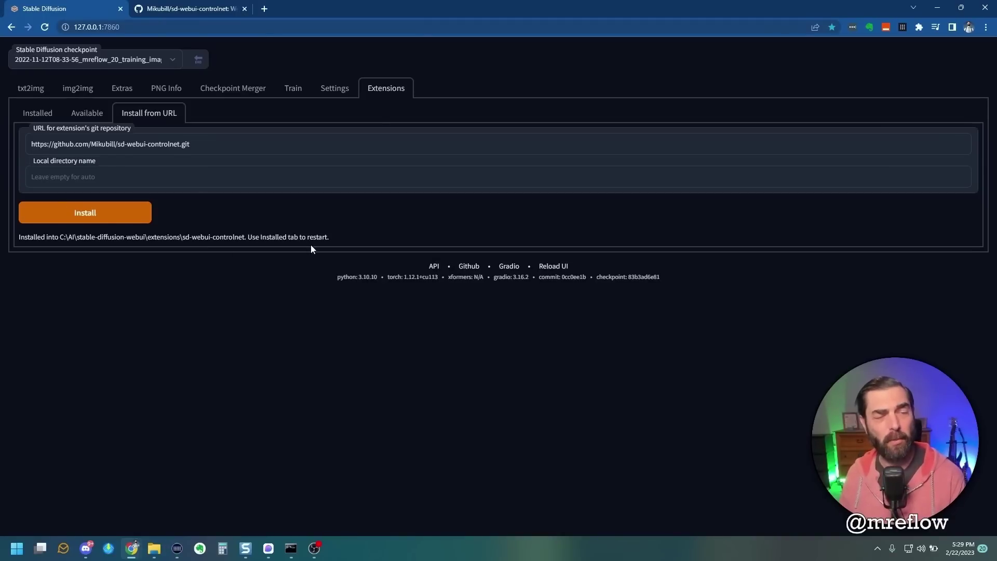
# Go to huggingface.co in a new browser tab
pyautogui.click(264, 8)
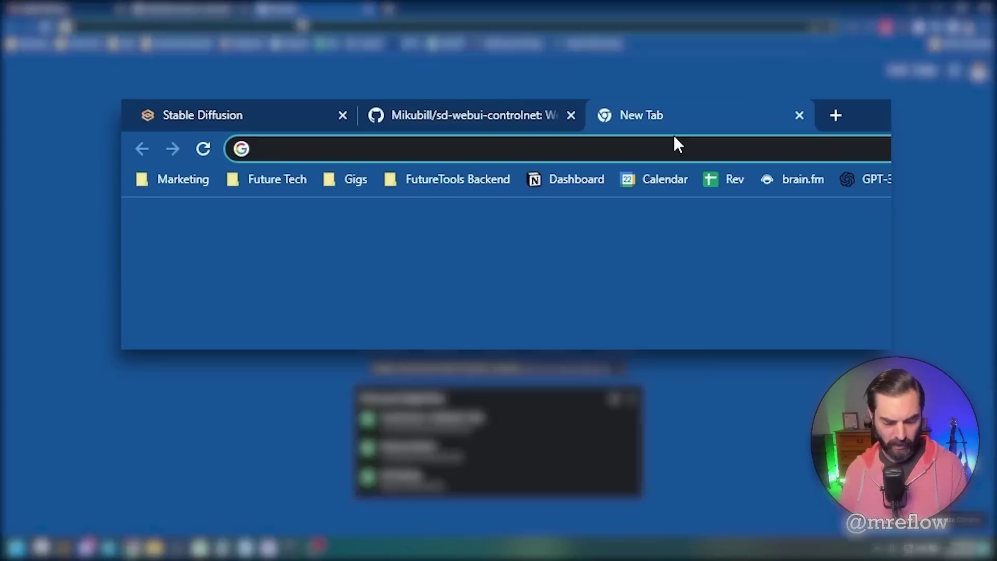
pyautogui.write('huggingface.co')
pyautogui.press('Return')
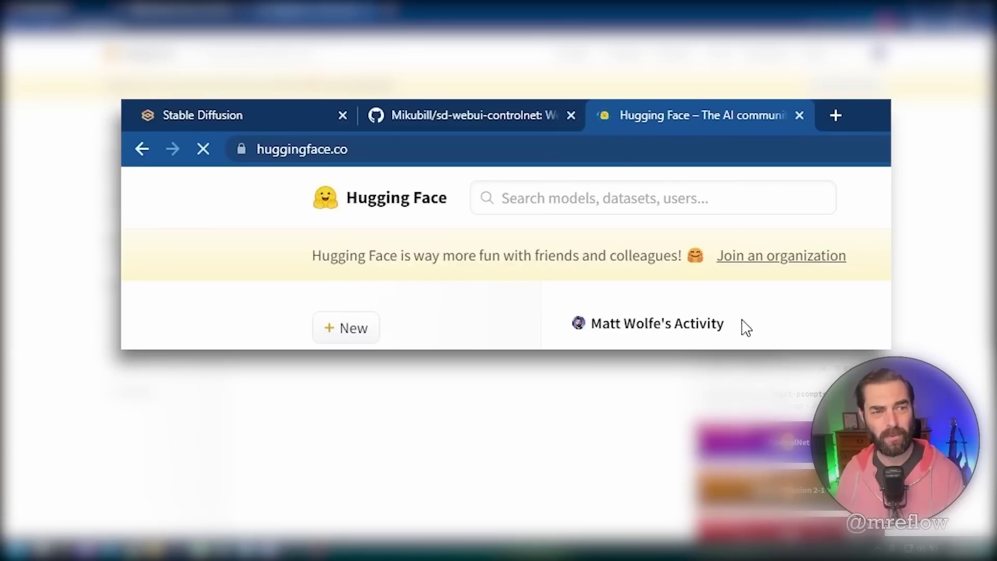
# Search 'controlnet', open the ControlNet models folder, and download control_sd15_depth.pth
pyautogui.click(654, 202)
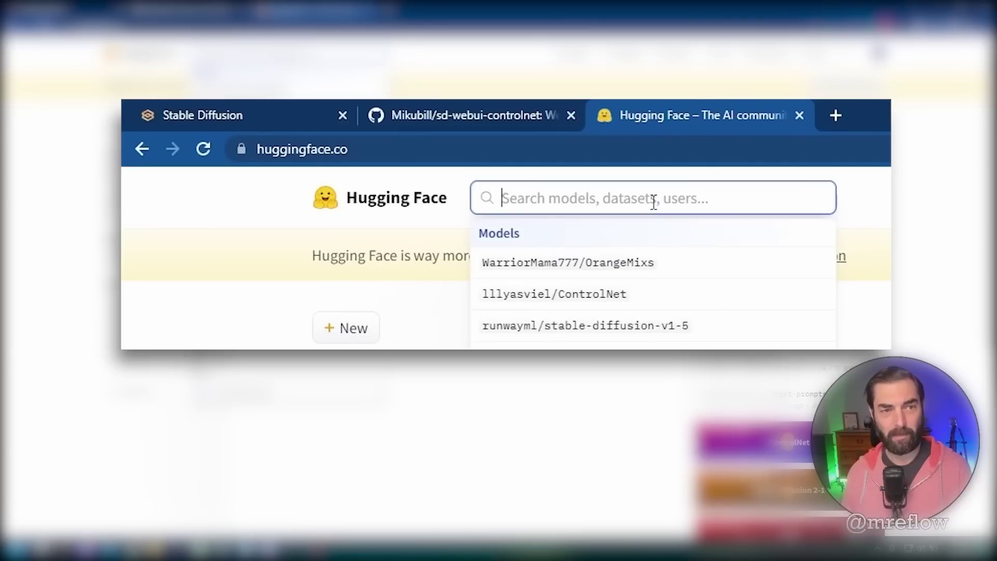
pyautogui.write('controlnet')
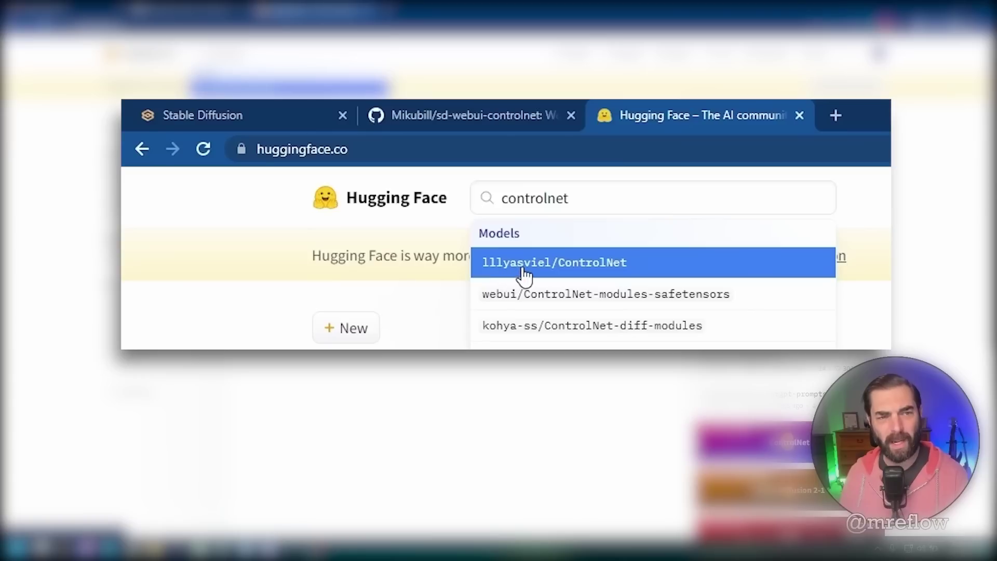
pyautogui.click(660, 271)
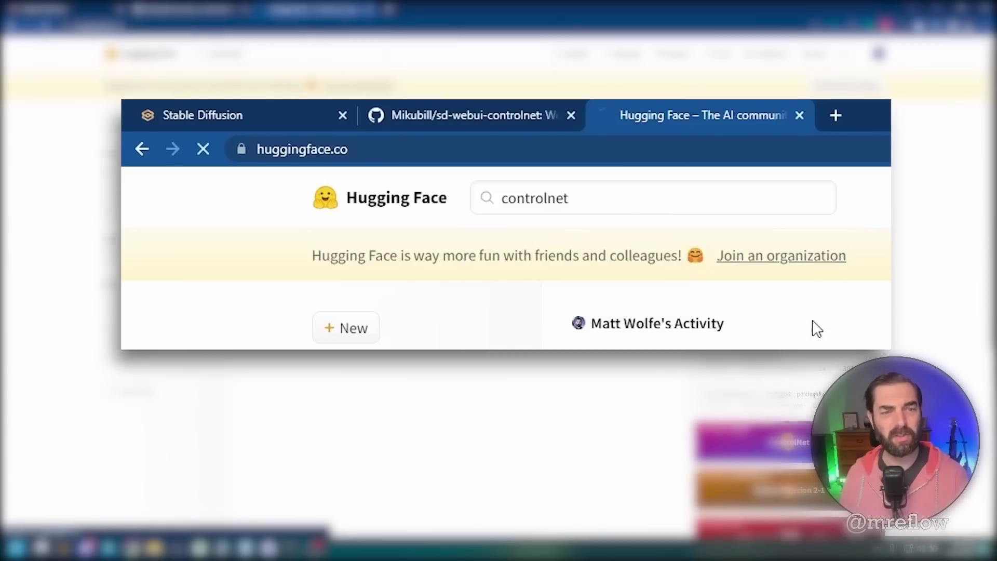
pyautogui.click(225, 188)
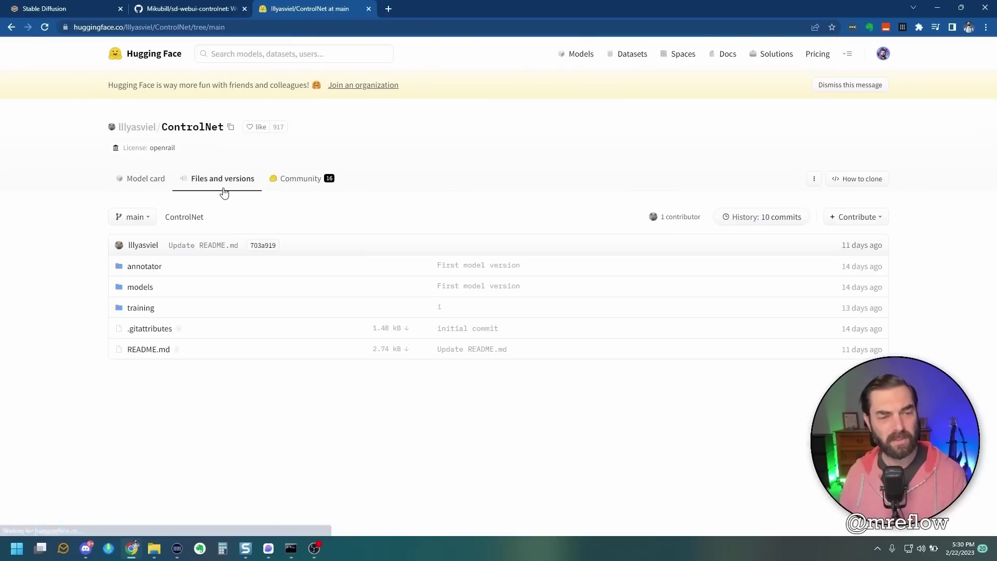
pyautogui.click(144, 286)
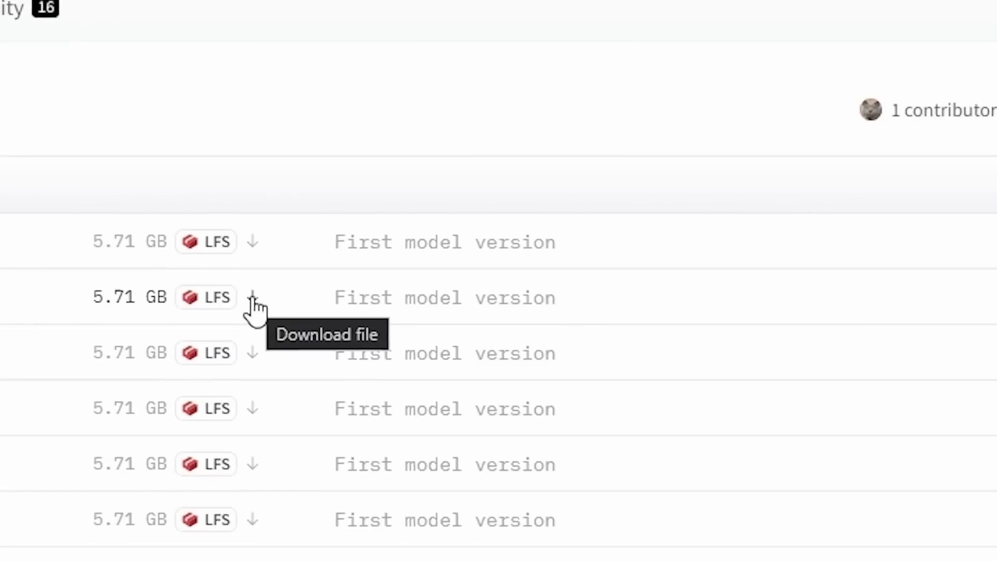
pyautogui.click(251, 305)
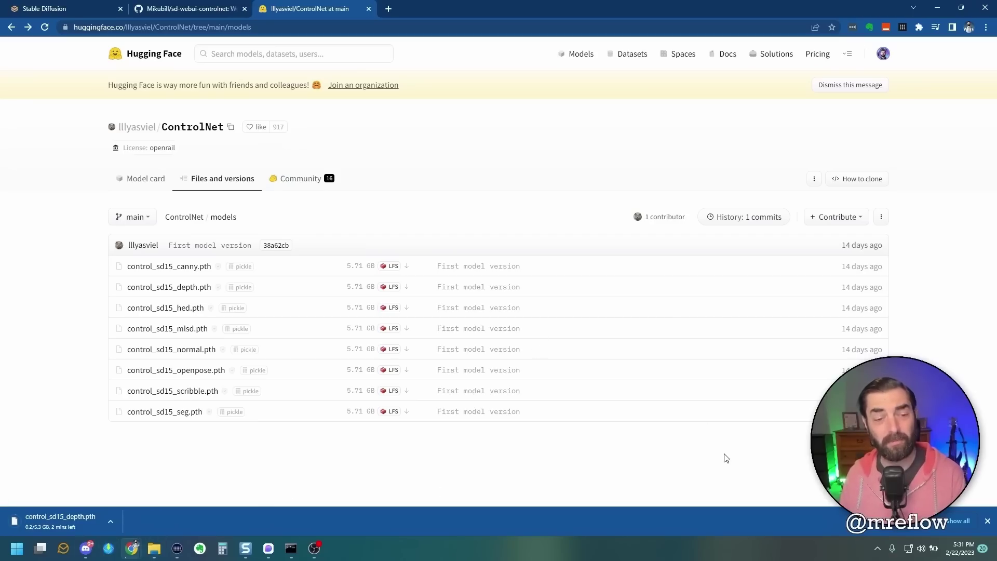
pyautogui.click(154, 548)
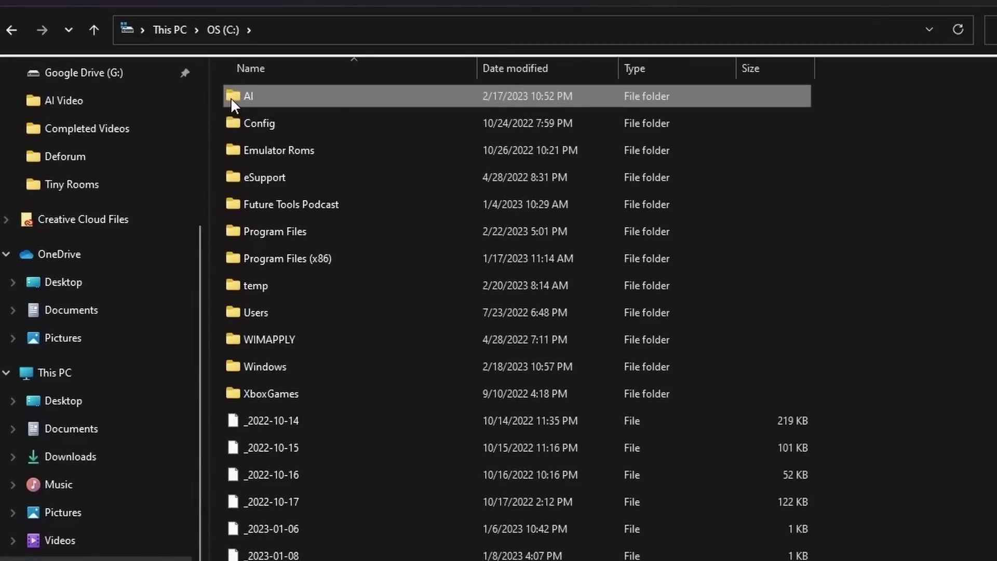
# Browse to C:\AI\stable-diffusion-webui\extensions\sd-webui-controlnet\models in File Explorer
pyautogui.doubleClick(231, 98)
pyautogui.doubleClick(226, 123)
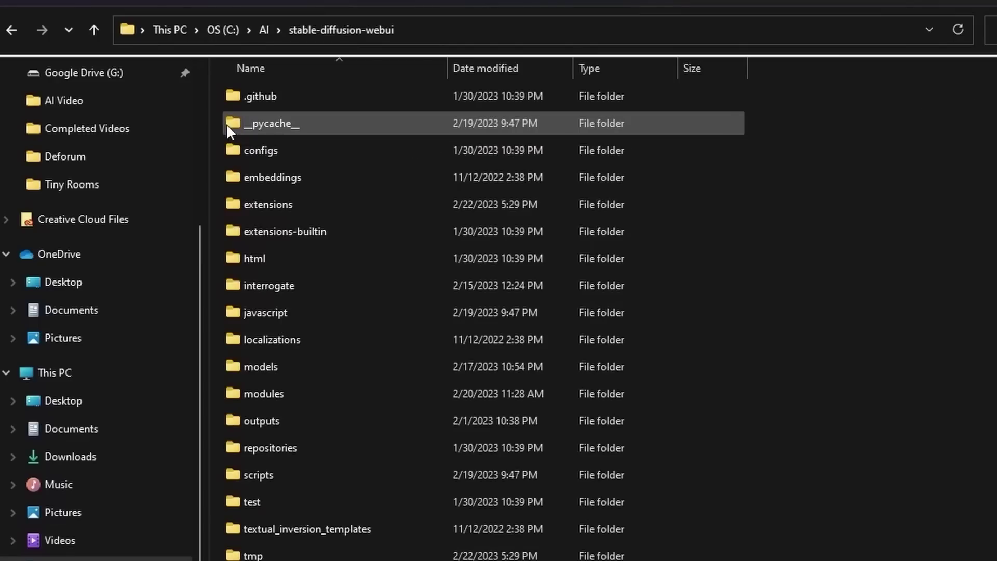
pyautogui.click(230, 208)
pyautogui.doubleClick(228, 204)
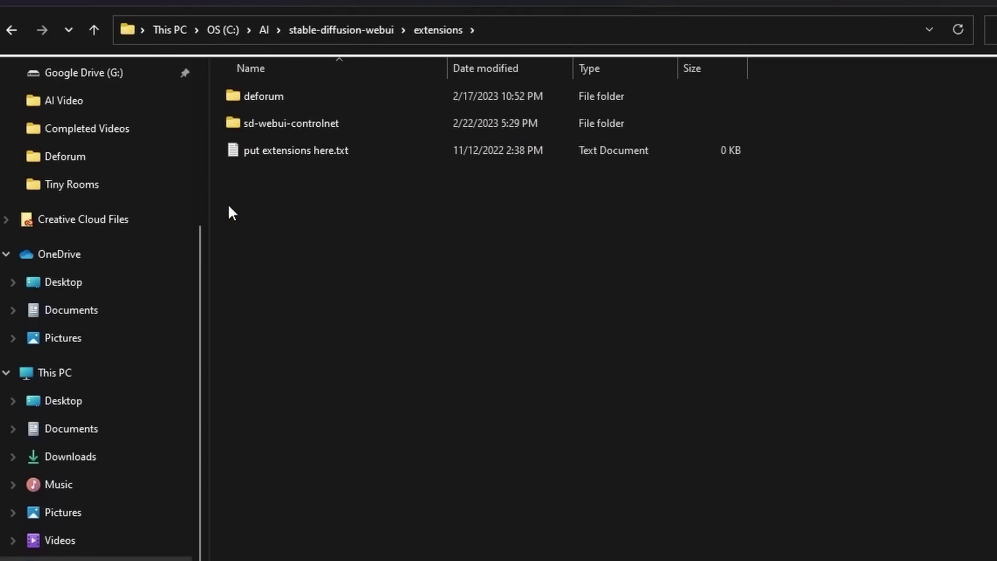
pyautogui.doubleClick(234, 126)
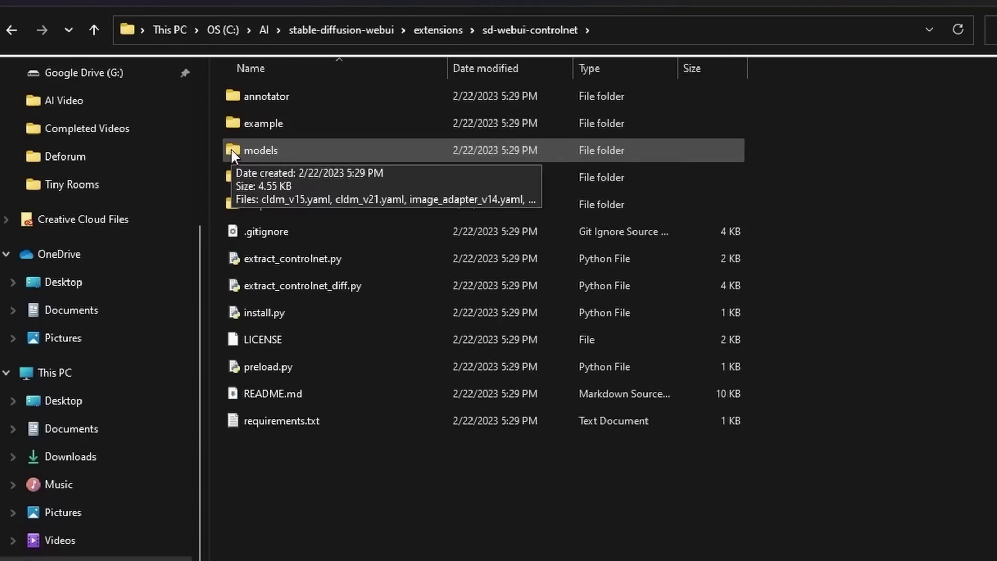
pyautogui.doubleClick(231, 149)
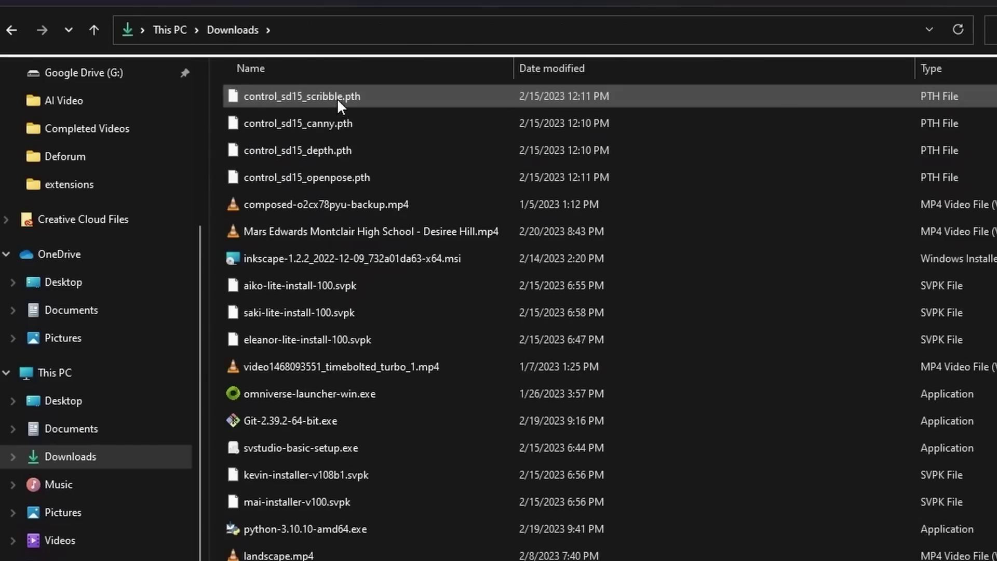
# Copy the four control_sd15 .pth files and paste them into the models folder
pyautogui.keyDown('shift'); pyautogui.click(341, 177); pyautogui.keyUp('shift')
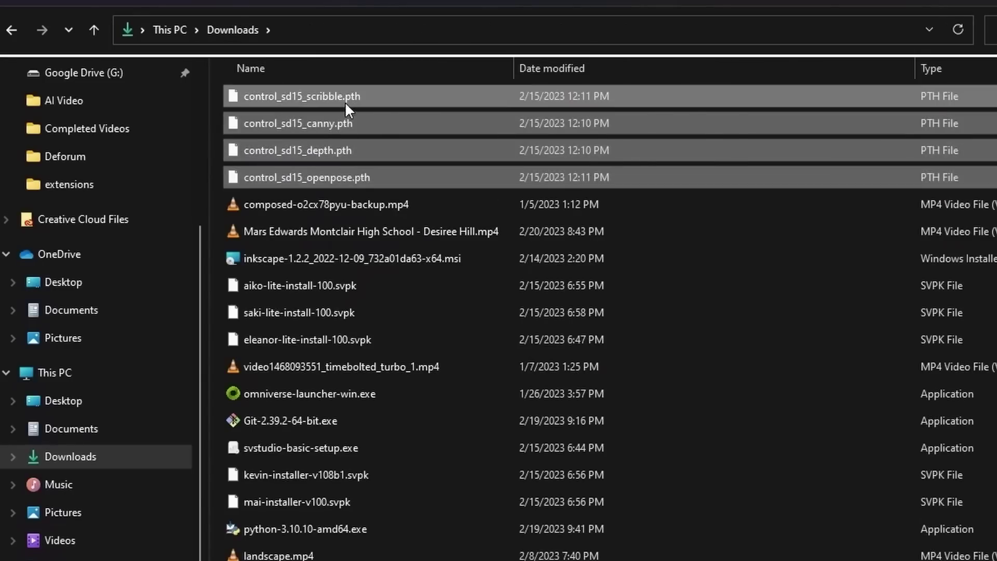
pyautogui.rightClick(341, 300)
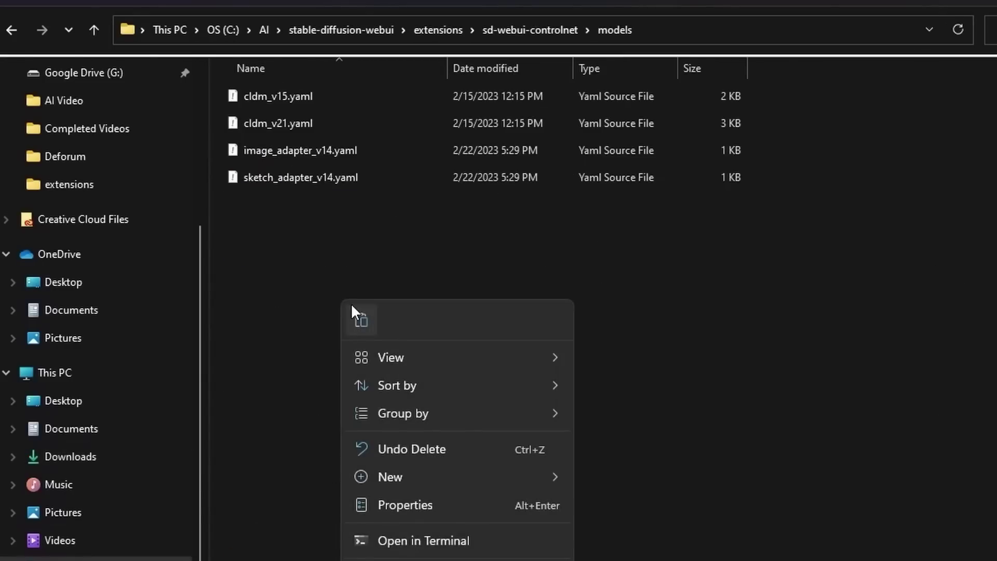
pyautogui.click(357, 315)
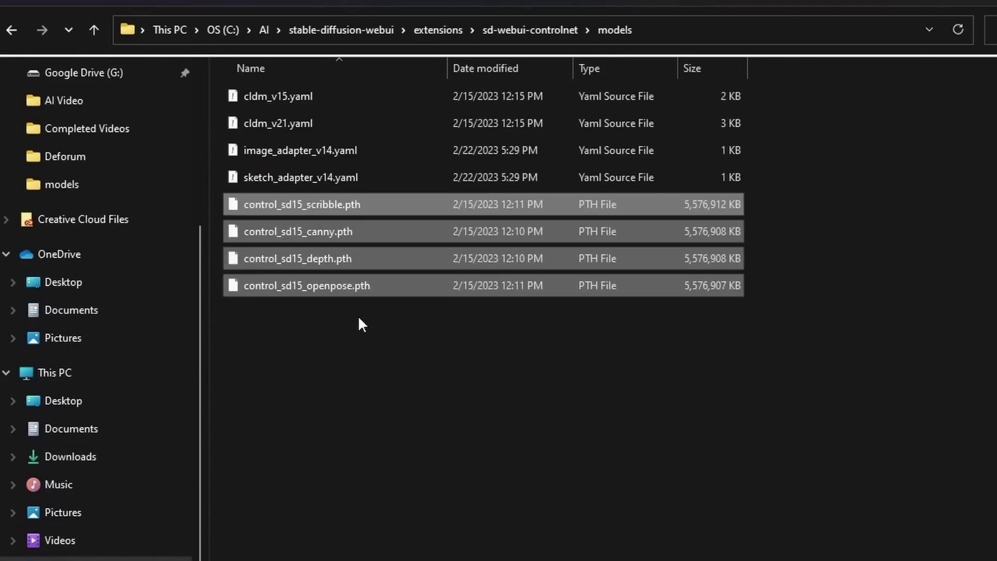
pyautogui.click(352, 418)
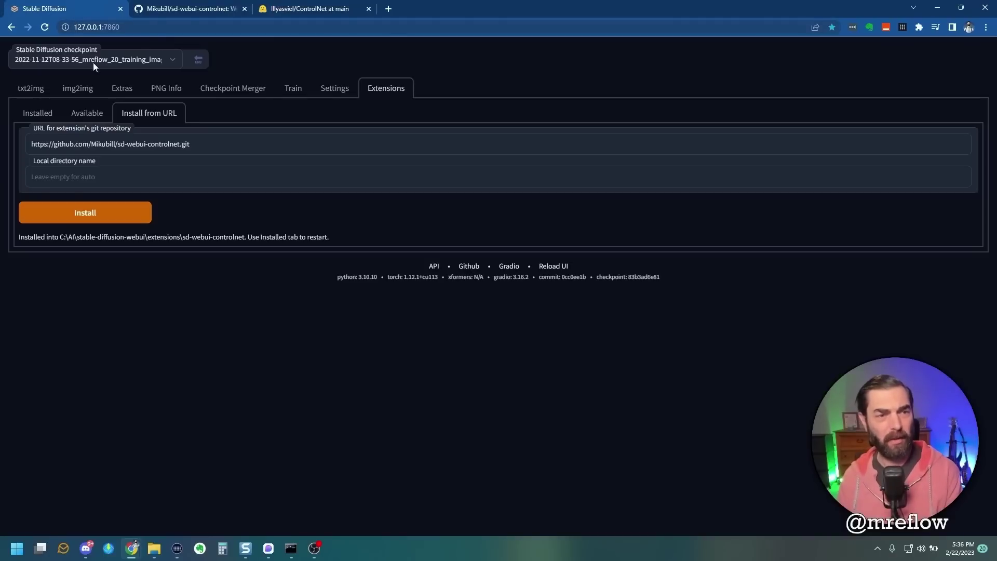
# Expand the ControlNet section, enable ControlNet, and choose the control_sd15_canny model
pyautogui.click(37, 115)
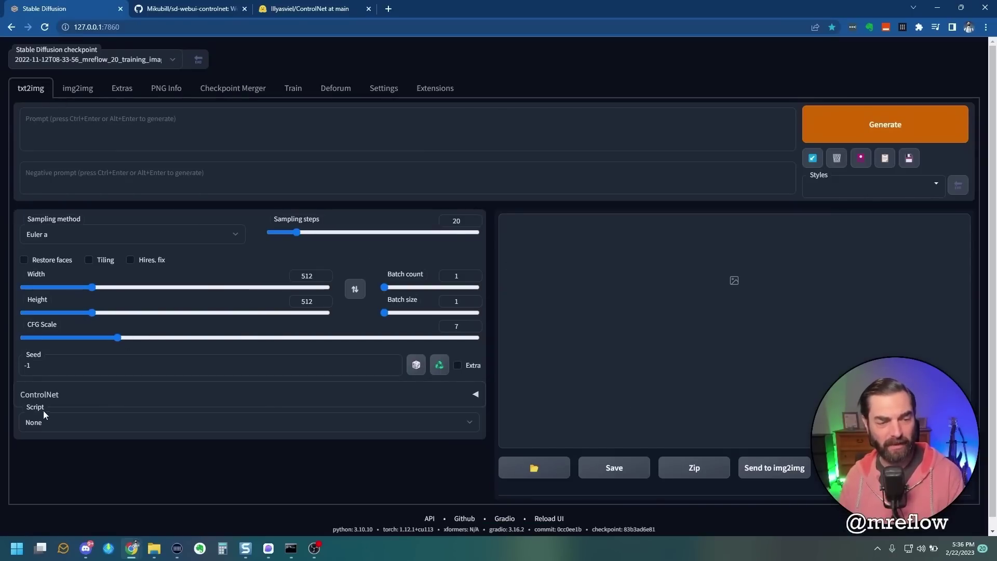
pyautogui.click(475, 396)
pyautogui.scroll(-5, 474, 397)
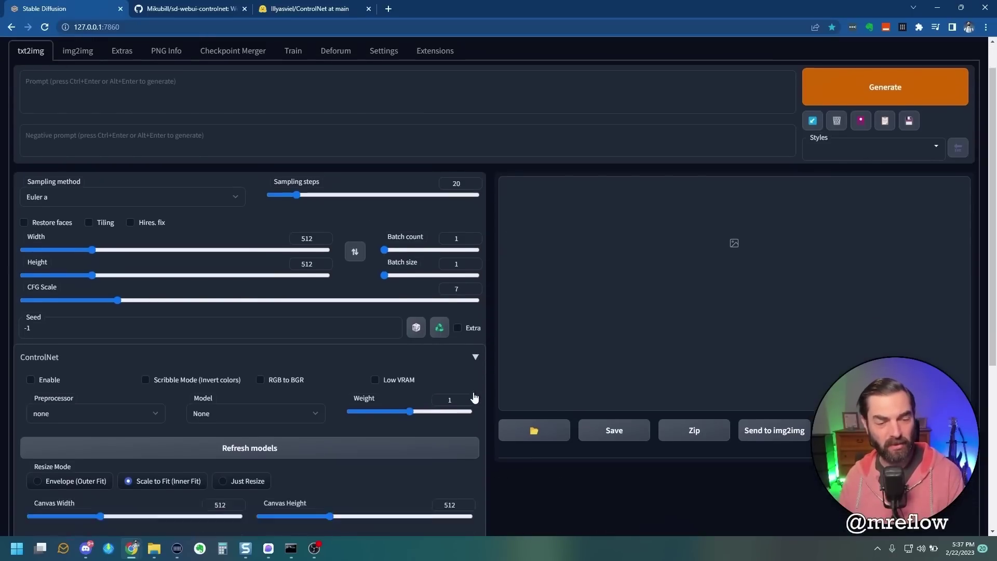
pyautogui.click(249, 325)
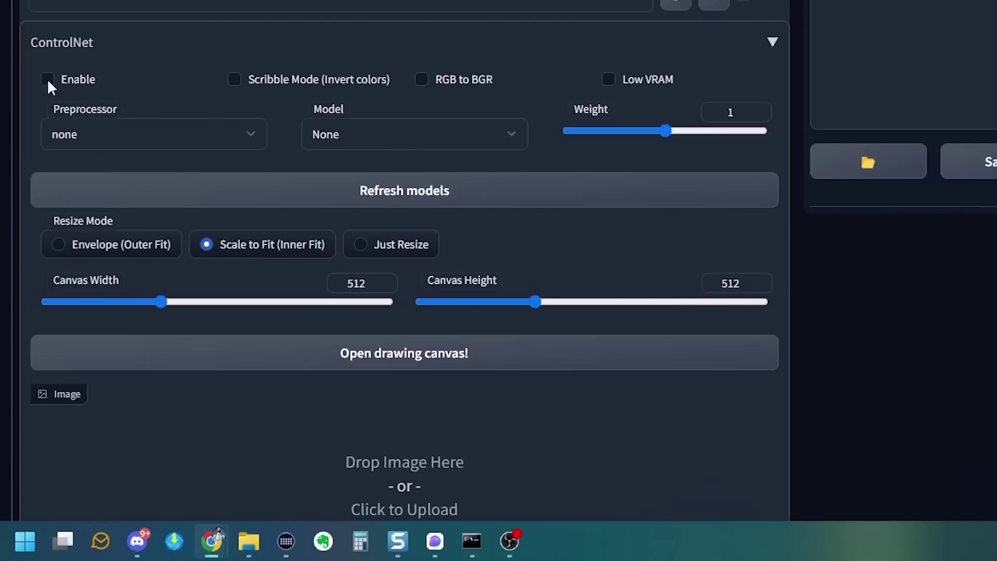
pyautogui.click(47, 79)
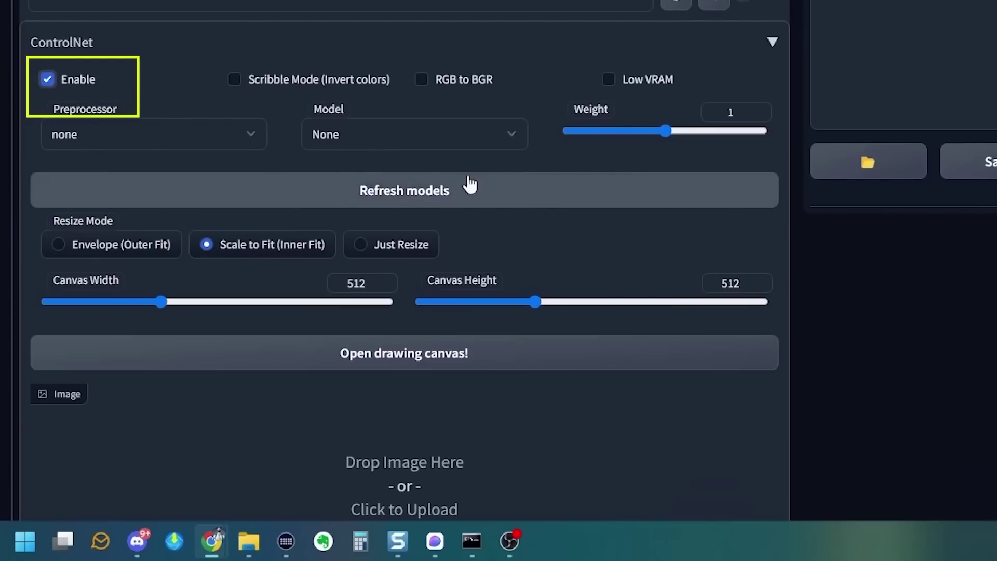
pyautogui.click(414, 134)
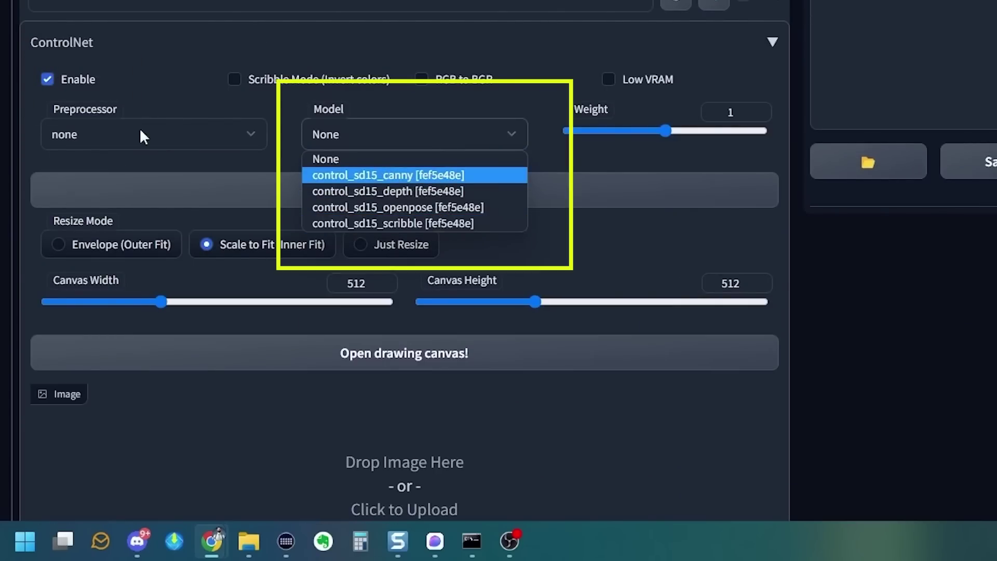
pyautogui.click(424, 176)
# Load the thinking-man photo as the reference image and set the preprocessor to canny
pyautogui.scroll(-2, 285, 258)
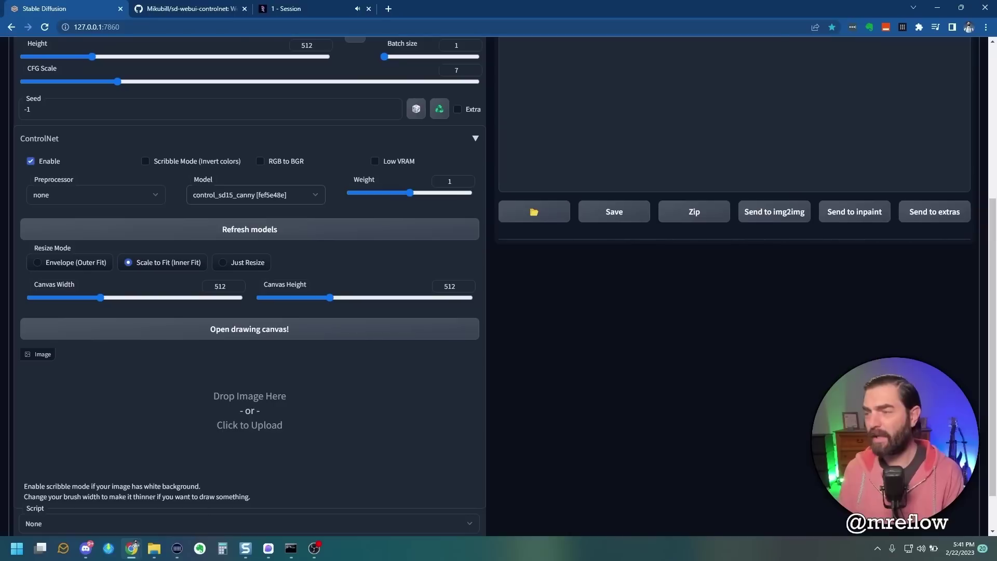
pyautogui.moveTo(353, 396); pyautogui.dragTo(180, 419)
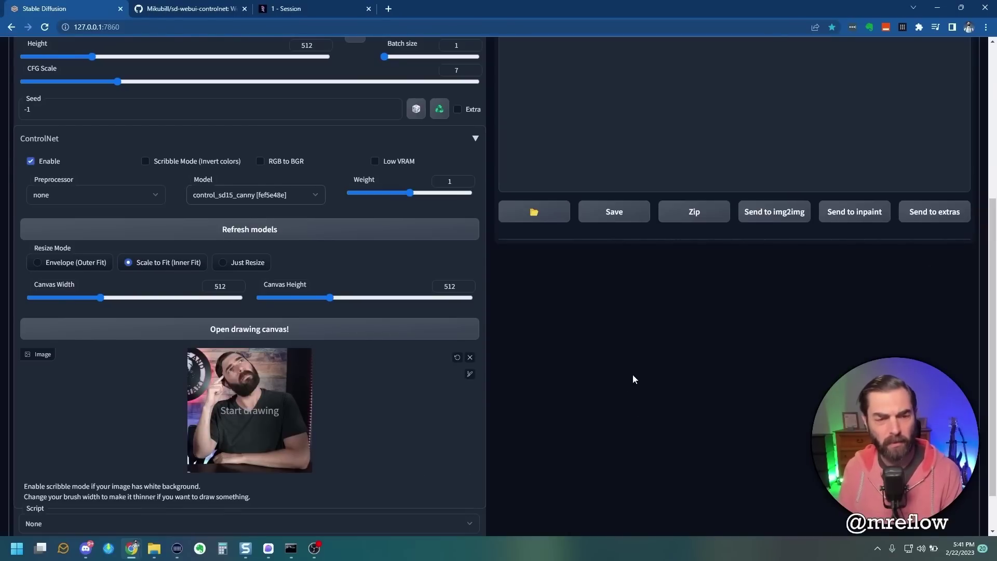
pyautogui.scroll(1, 297, 253)
pyautogui.click(306, 249)
pyautogui.click(289, 273)
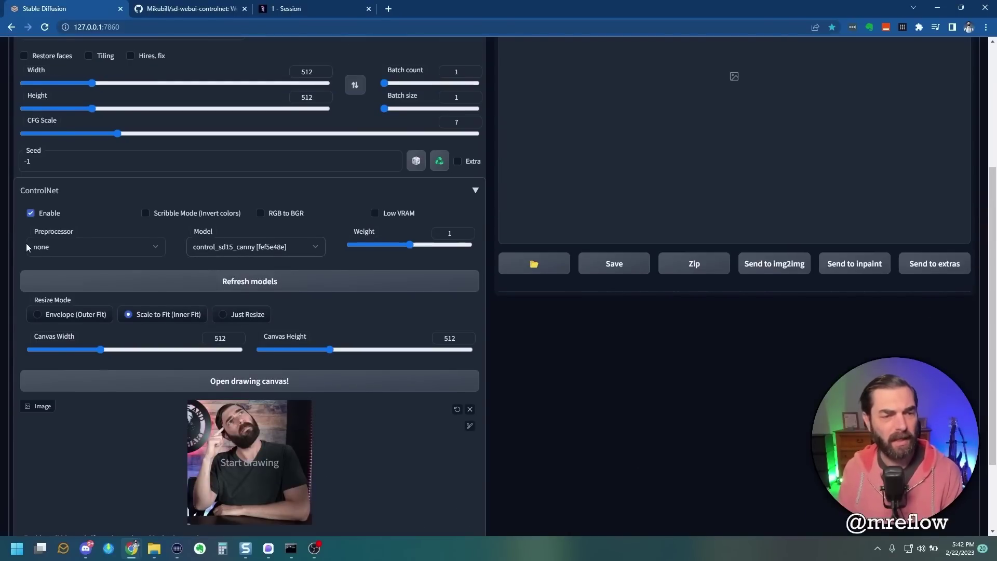
pyautogui.click(147, 247)
pyautogui.click(117, 272)
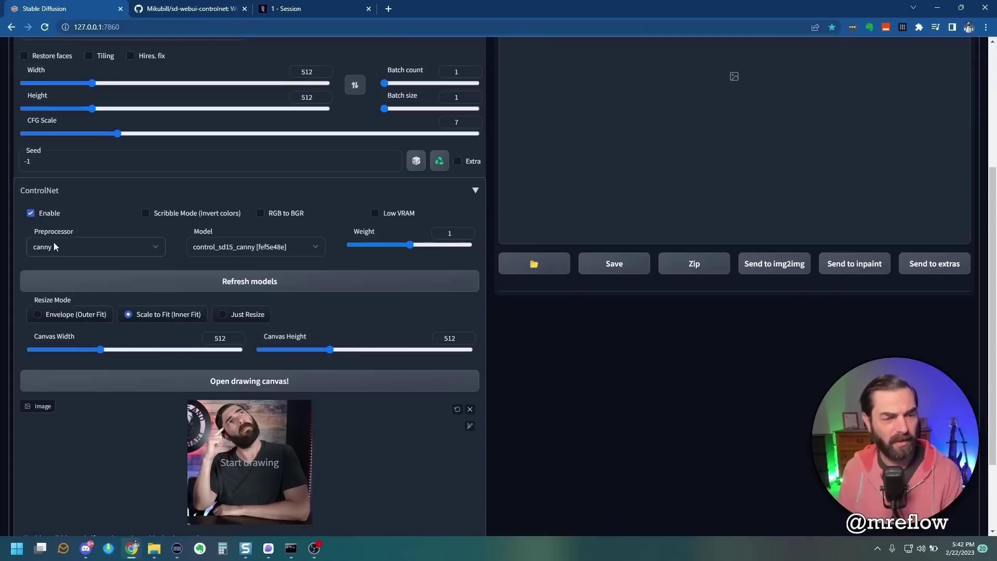
pyautogui.scroll(4, 406, 344)
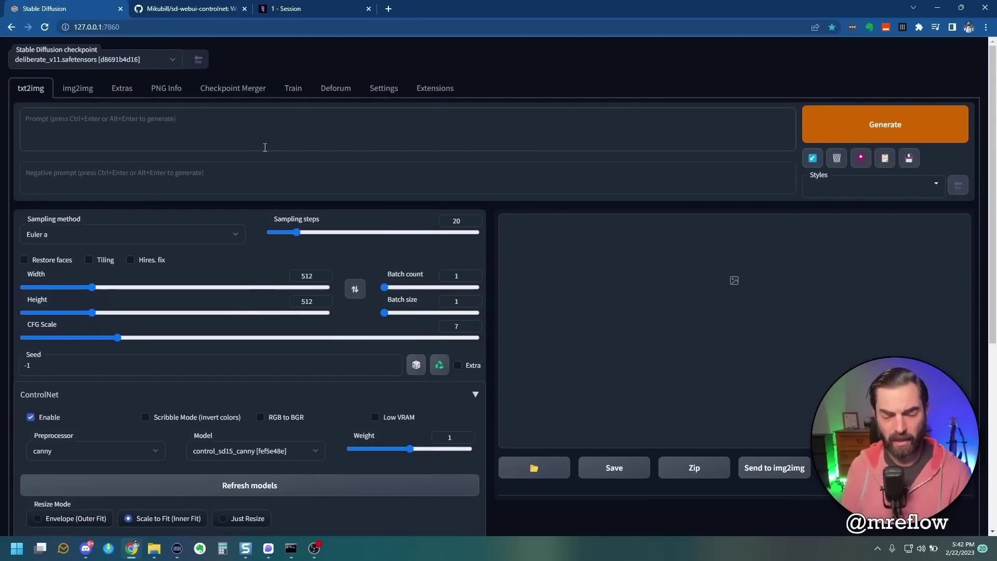
# Generate 'a handsome man with a beard thinking really hard' and compare the canny map with the result
pyautogui.write('a handsome ma')
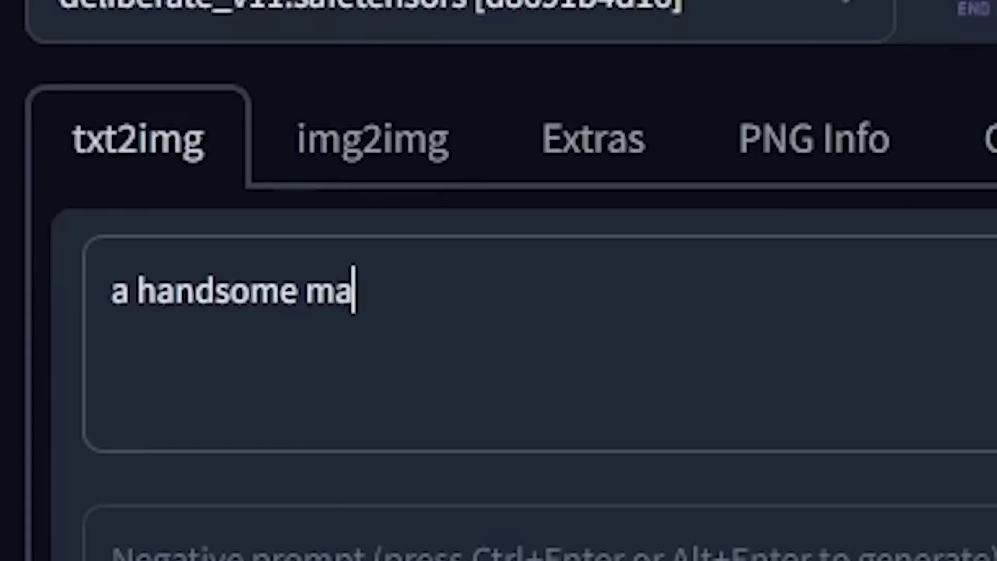
pyautogui.write('n with a beard ')
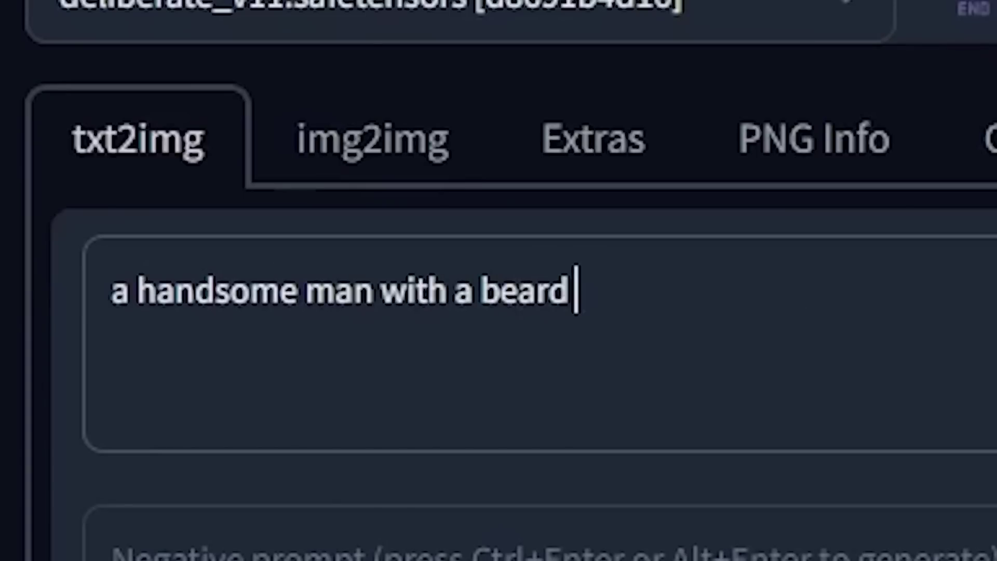
pyautogui.write('thinking really hard')
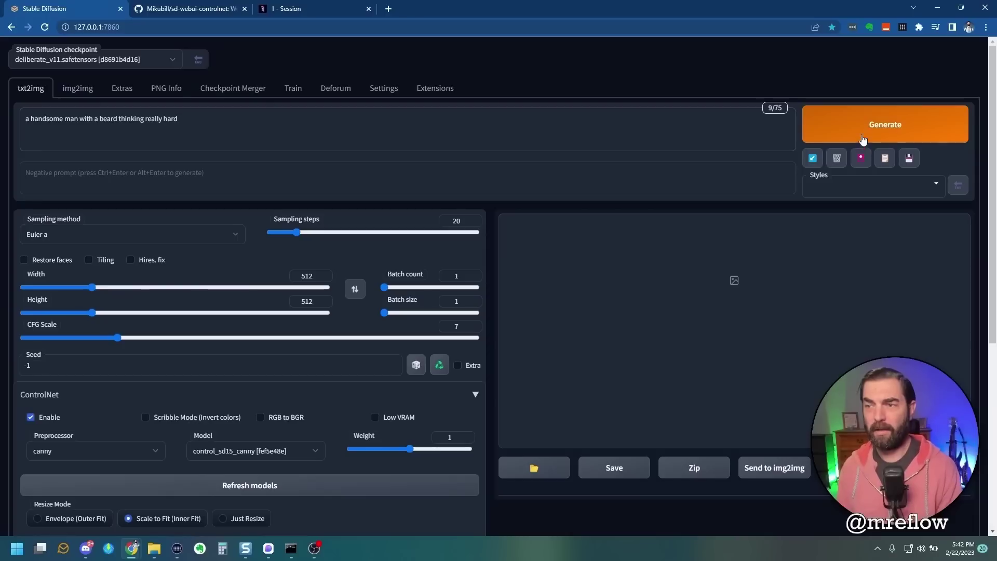
pyautogui.click(862, 139)
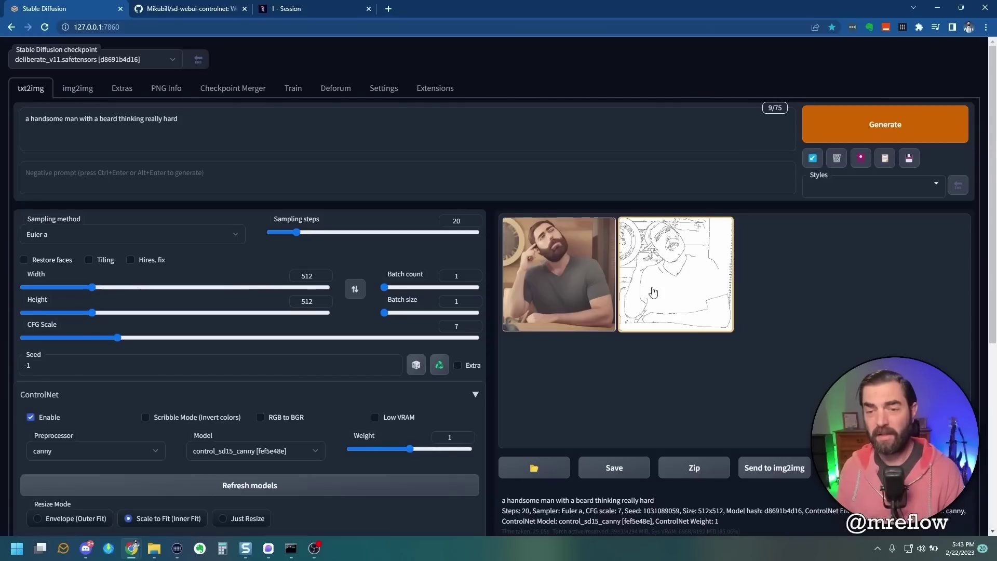
pyautogui.click(657, 291)
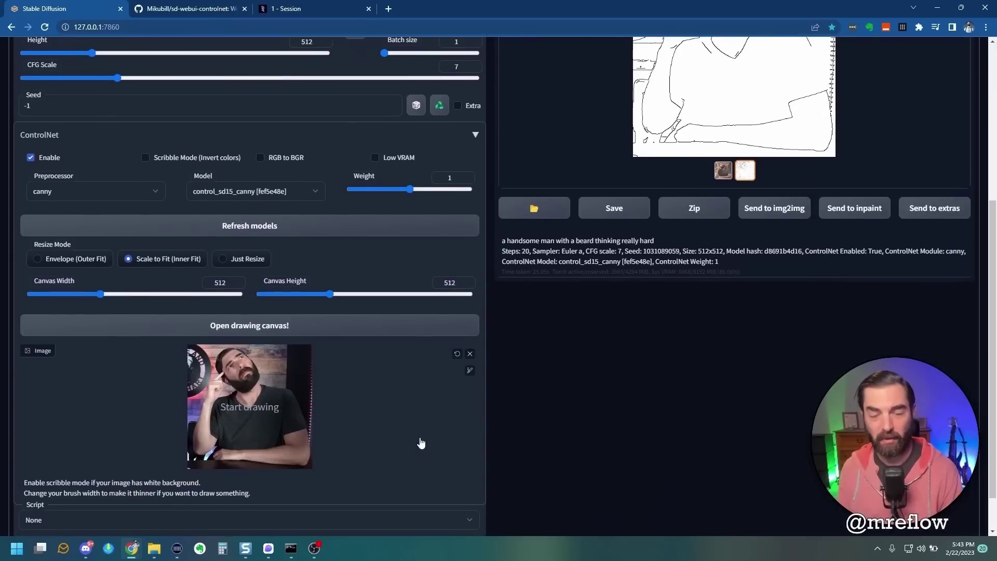
pyautogui.scroll(3, 420, 443)
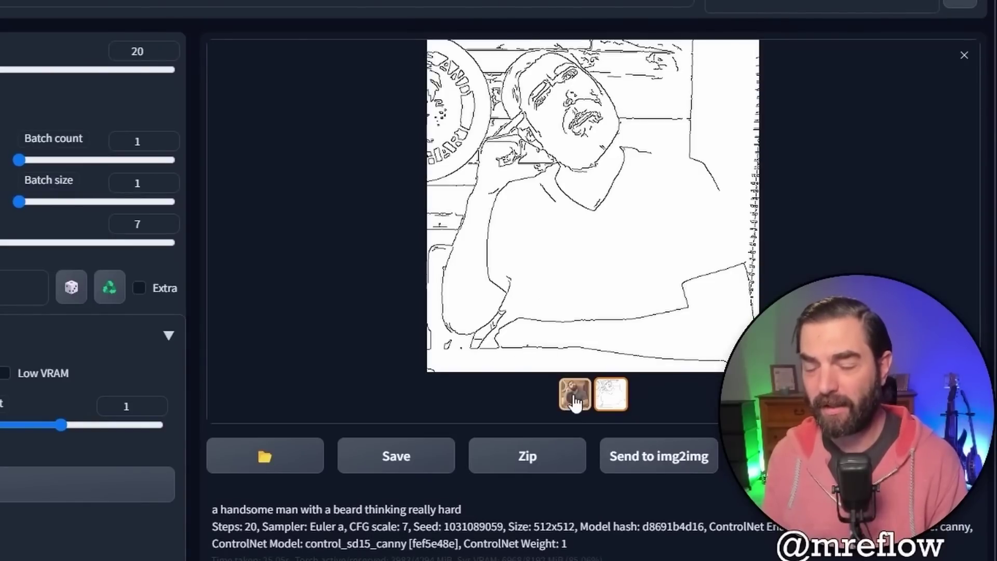
pyautogui.click(574, 398)
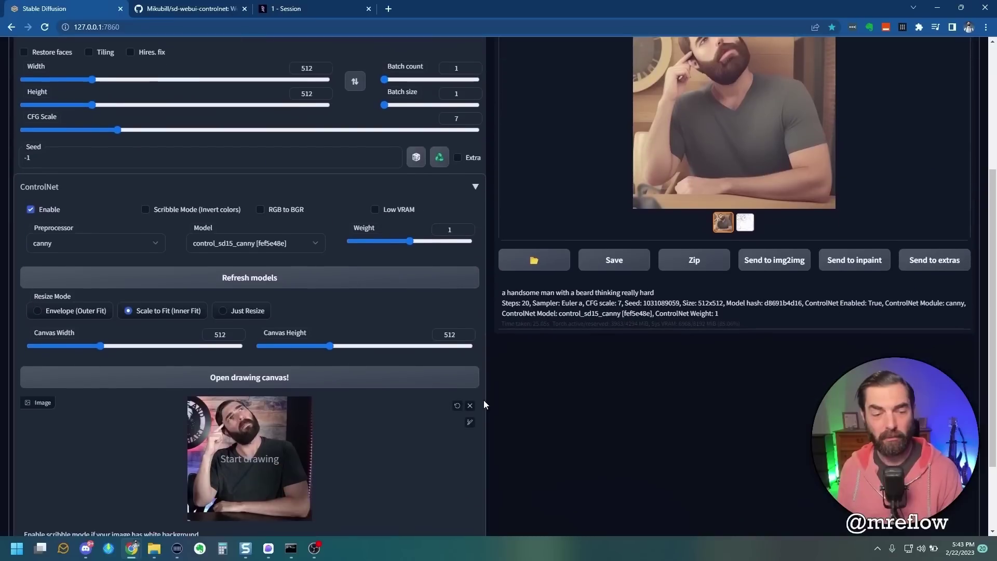
# Switch ControlNet to the control_sd15_depth model with the depth preprocessor
pyautogui.scroll(-1, 485, 401)
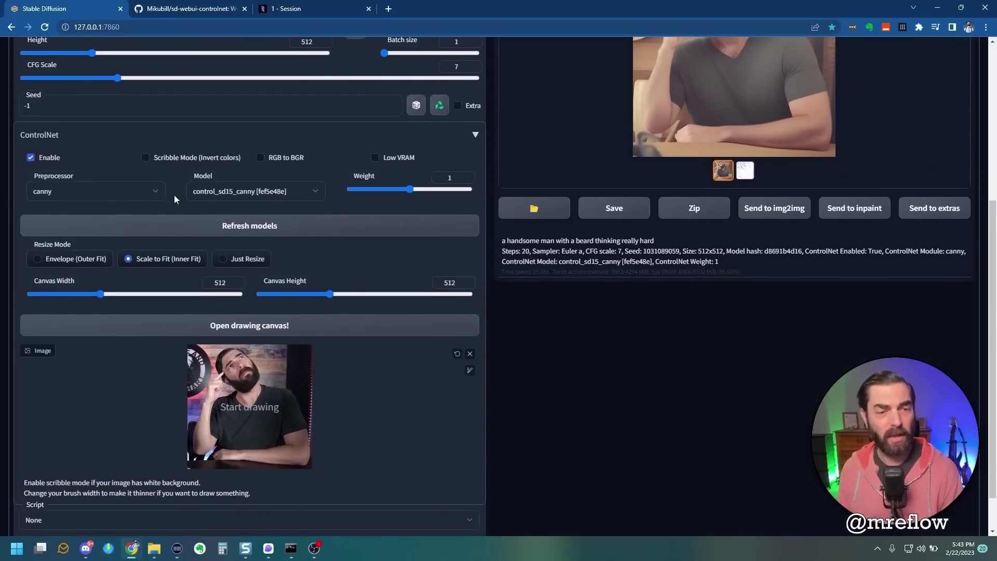
pyautogui.click(323, 190)
pyautogui.click(322, 226)
pyautogui.click(159, 189)
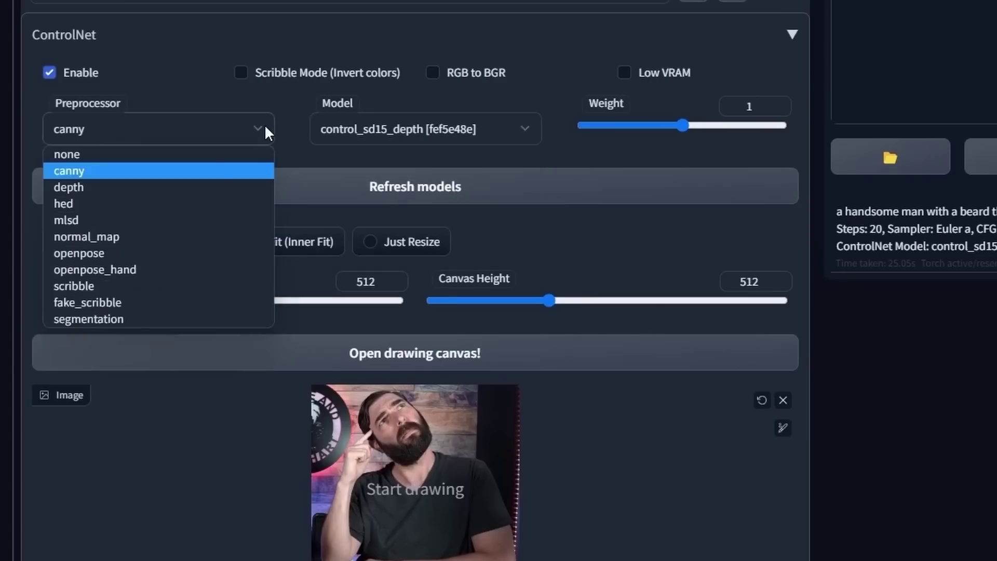
pyautogui.click(211, 188)
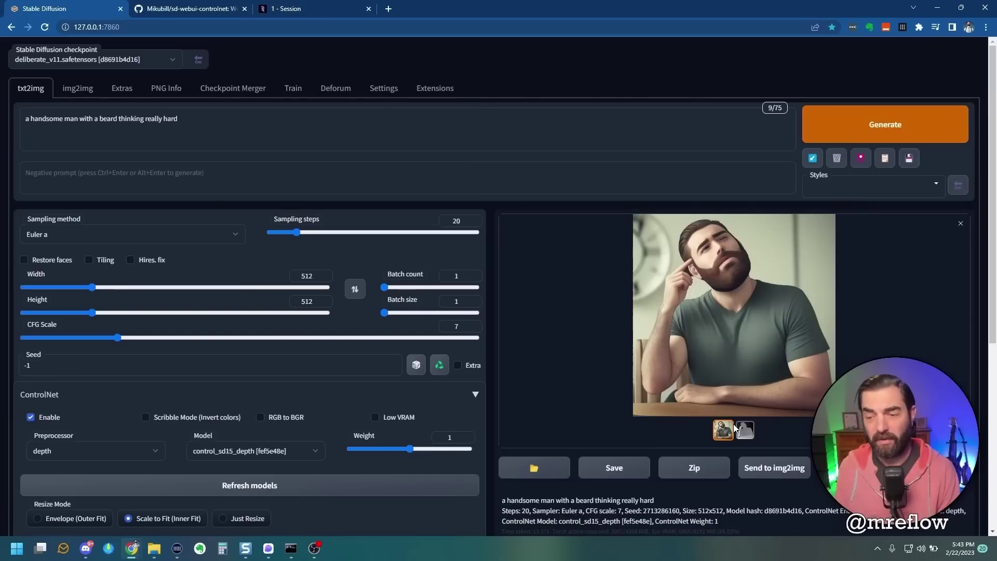
# Compare the photo's depth map with the new bearded-man image in the gallery
pyautogui.click(745, 434)
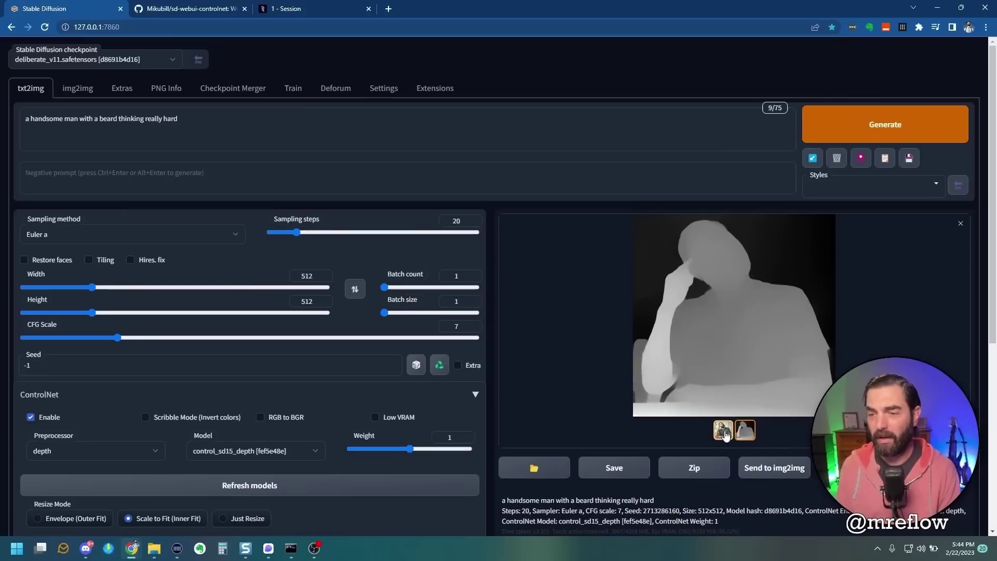
pyautogui.moveTo(42, 119); pyautogui.dragTo(185, 128)
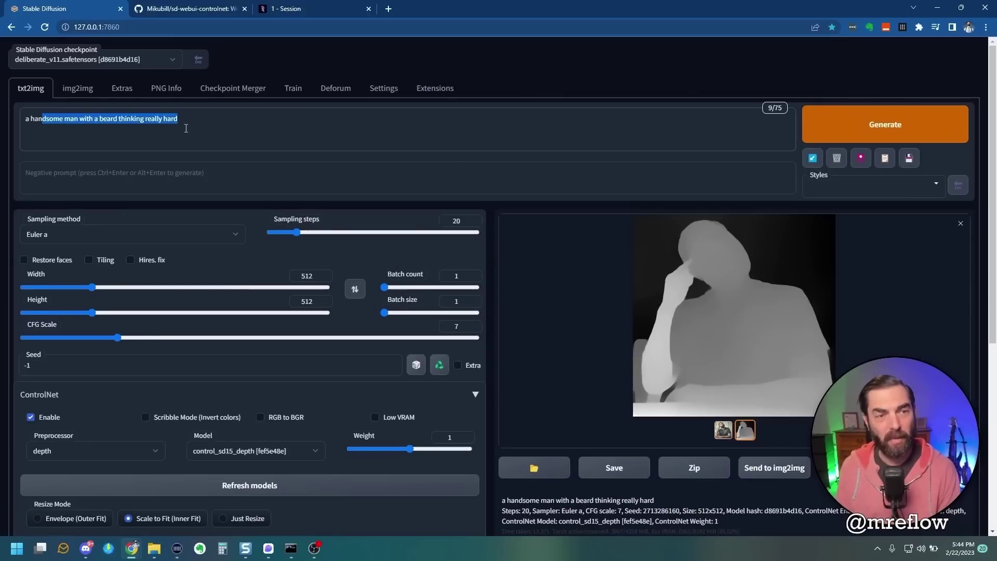
pyautogui.click(725, 434)
pyautogui.click(745, 429)
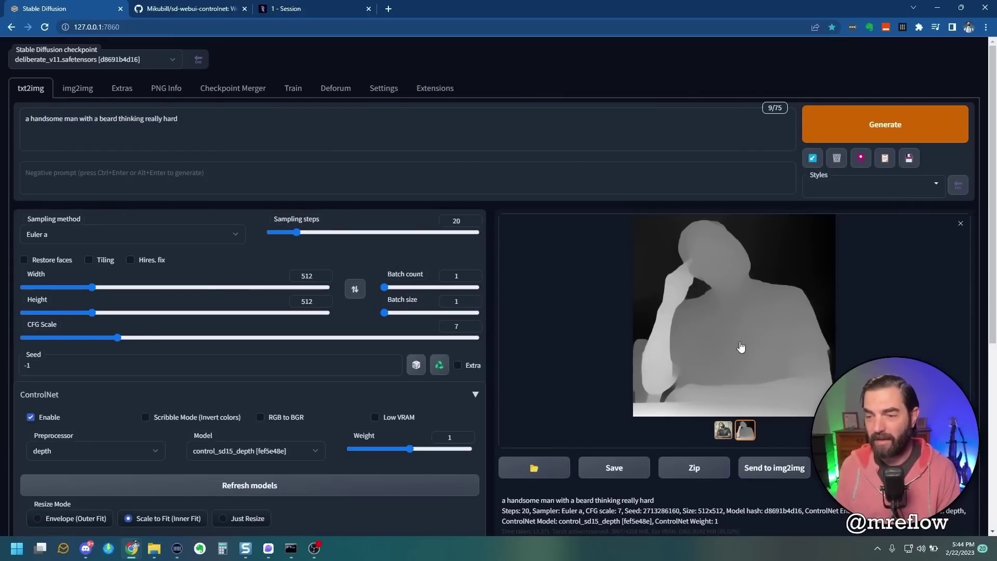
pyautogui.click(723, 436)
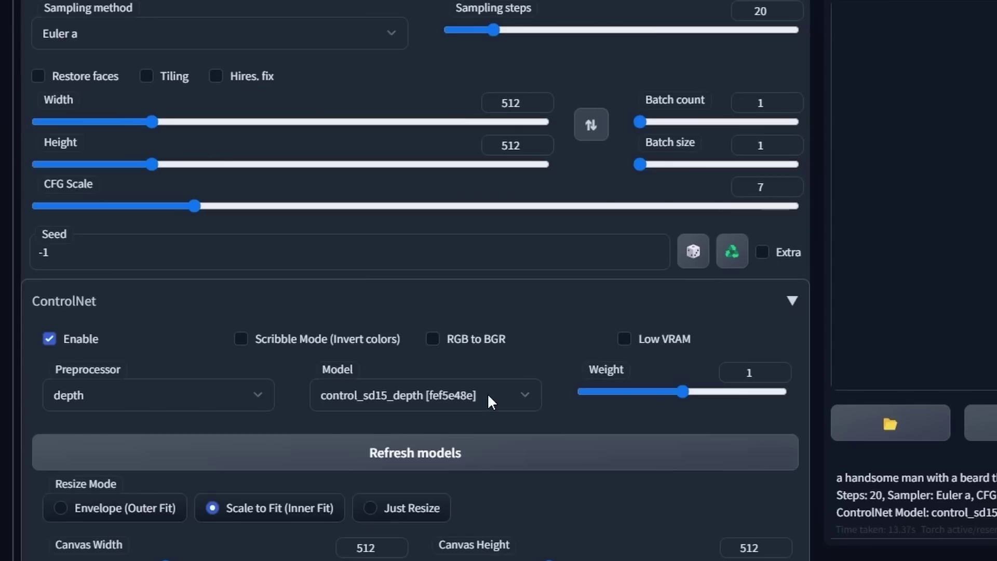
# Switch ControlNet to the control_sd15_openpose model with the openpose preprocessor, and generate
pyautogui.click(487, 394)
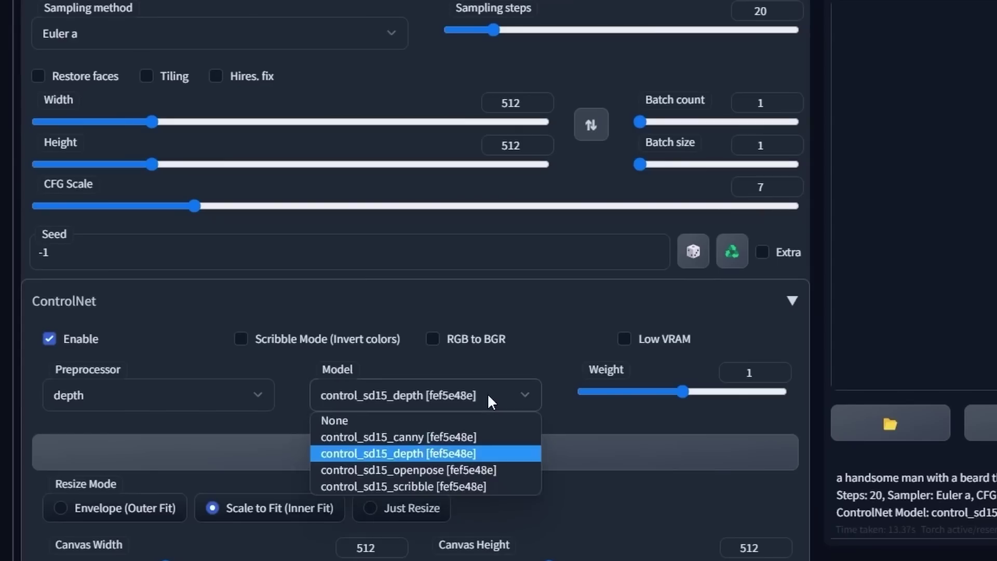
pyautogui.click(490, 470)
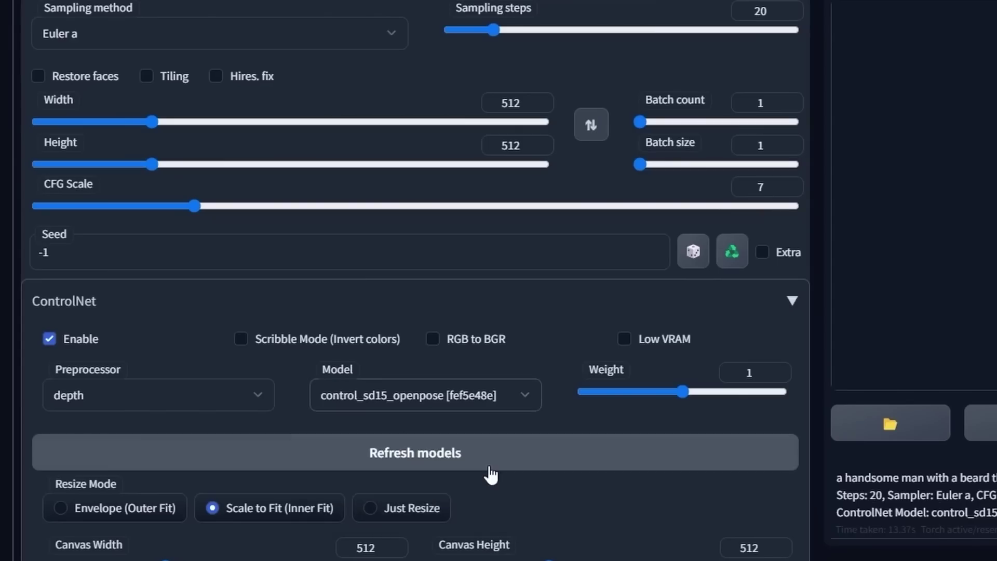
pyautogui.click(254, 398)
pyautogui.click(186, 520)
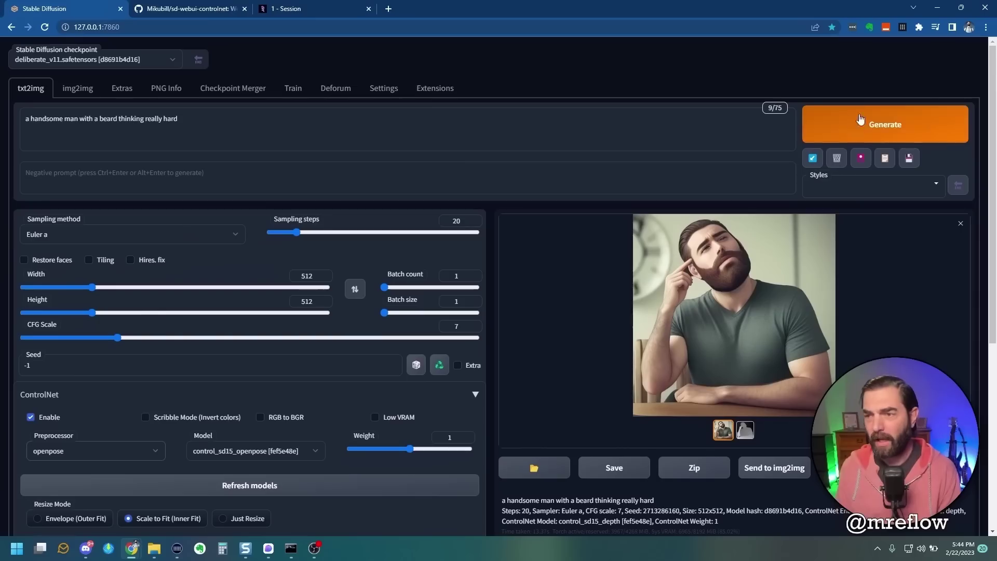
pyautogui.click(871, 130)
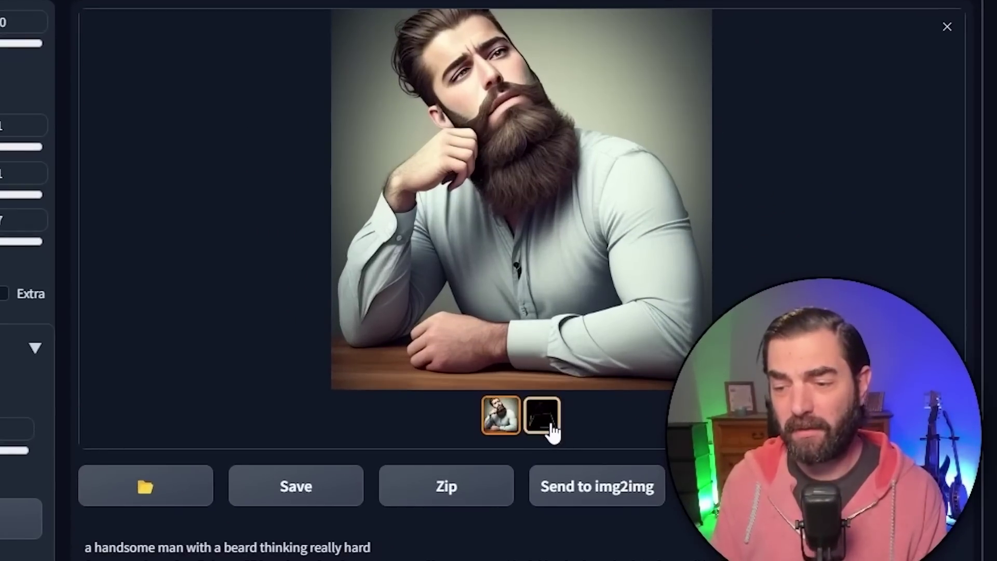
# Compare the detected pose skeleton with the generated bearded-man image, ending on the image
pyautogui.click(551, 430)
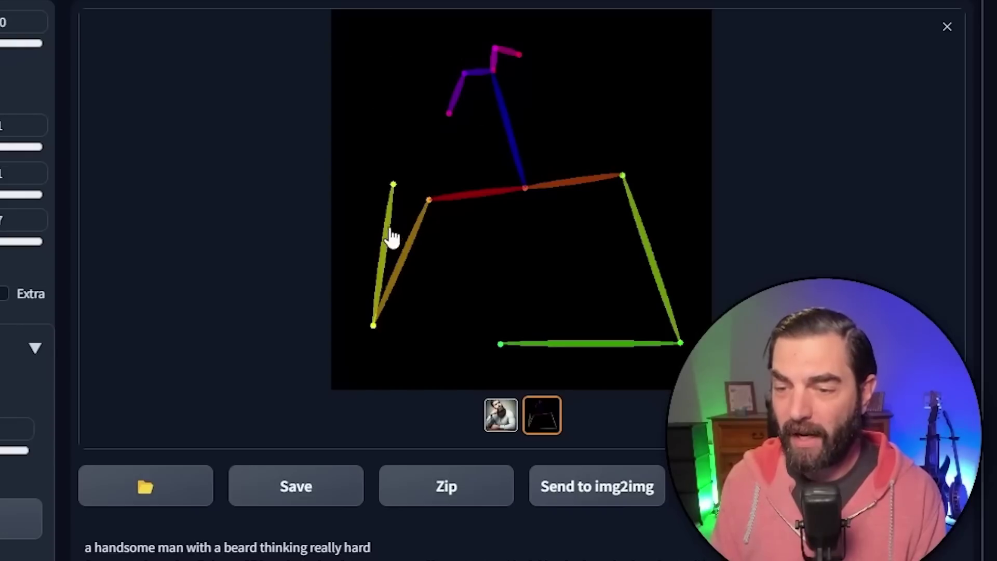
pyautogui.click(501, 418)
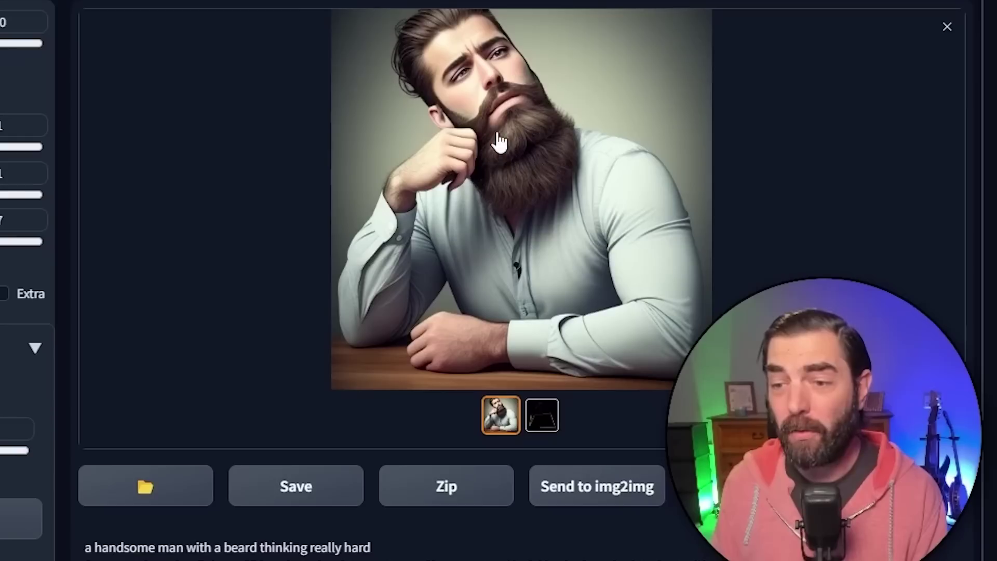
pyautogui.click(542, 415)
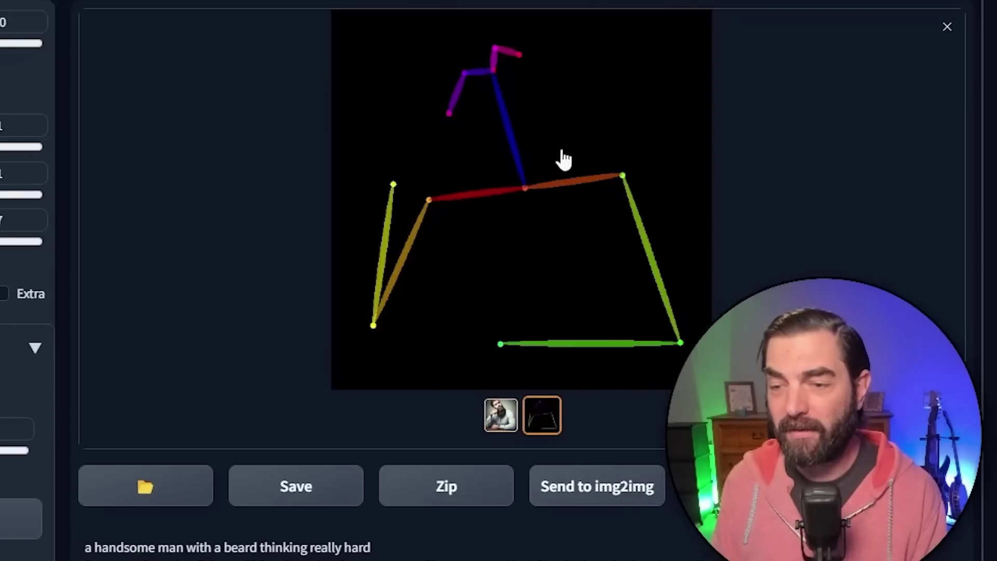
pyautogui.click(500, 415)
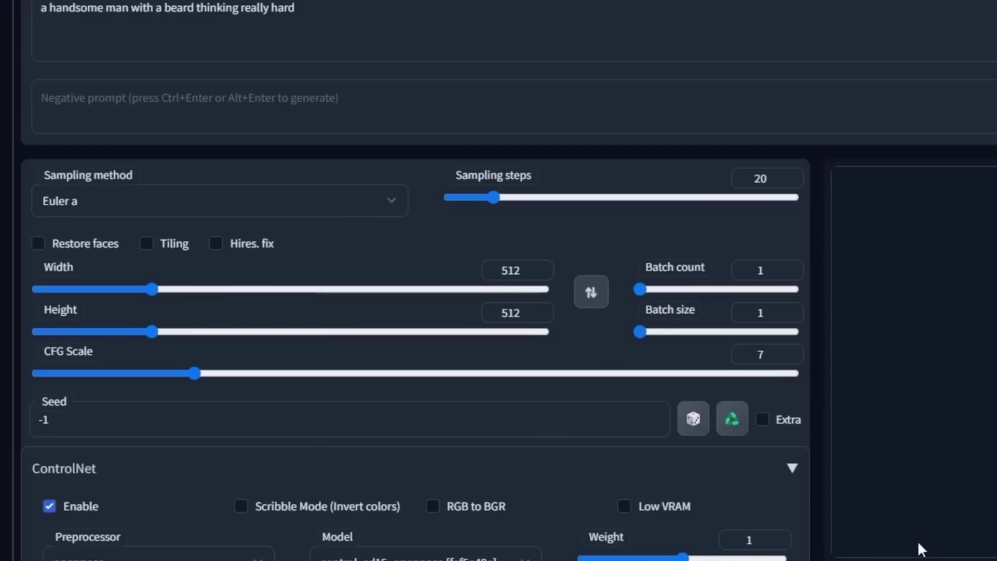
# Switch ControlNet to the control_sd15_scribble model with the scribble preprocessor, and generate
pyautogui.scroll(-10, 921, 549)
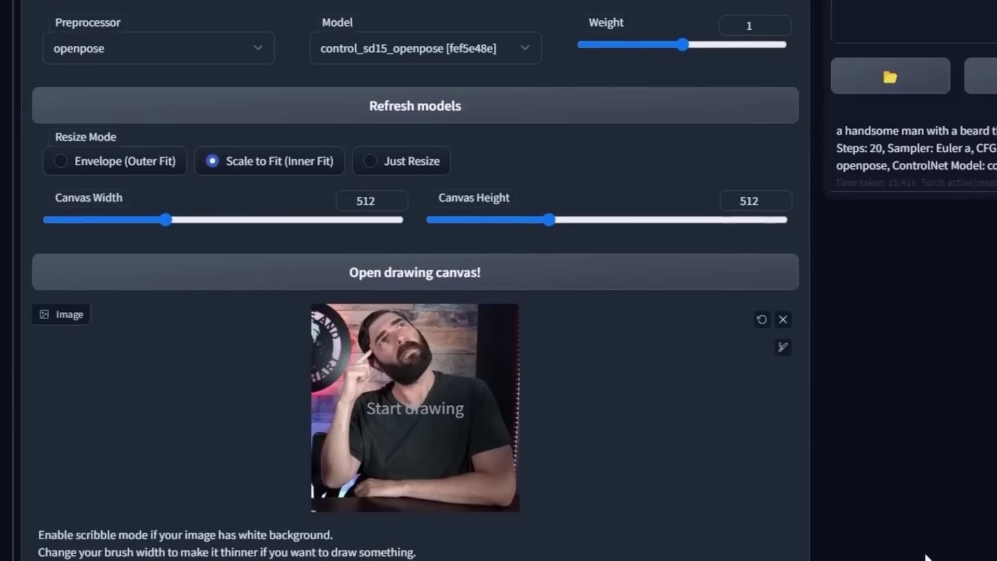
pyautogui.click(473, 49)
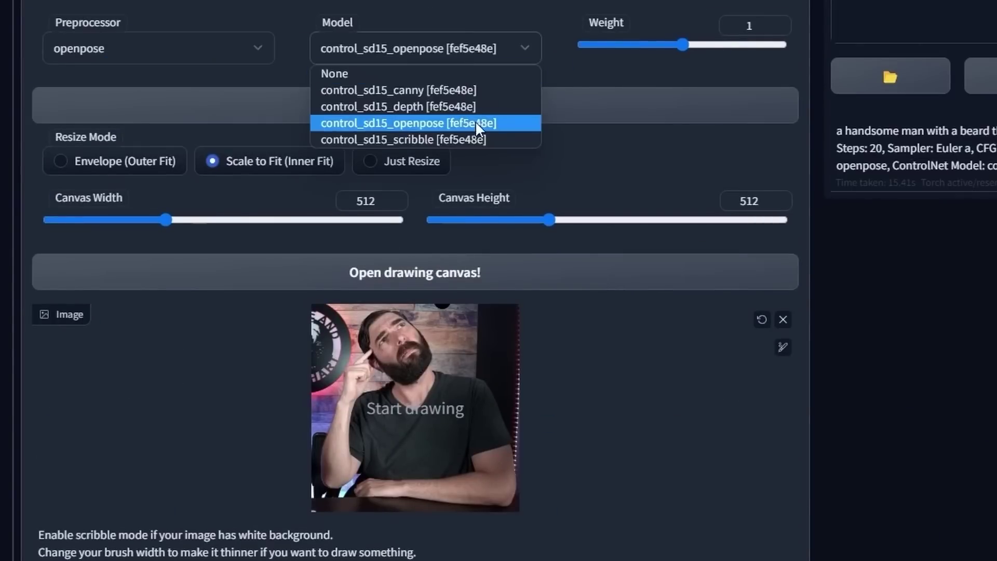
pyautogui.click(478, 136)
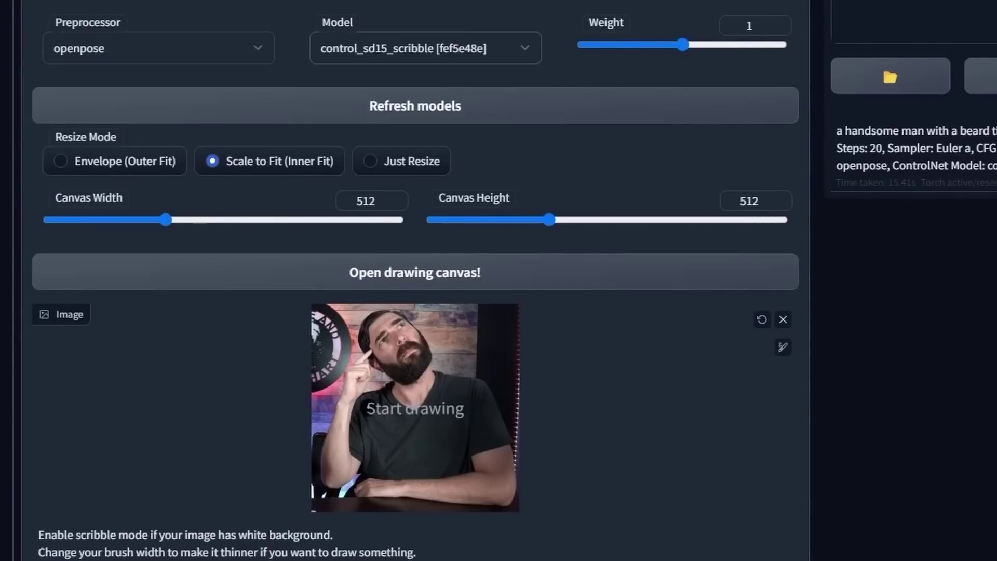
pyautogui.scroll(2, 670, 452)
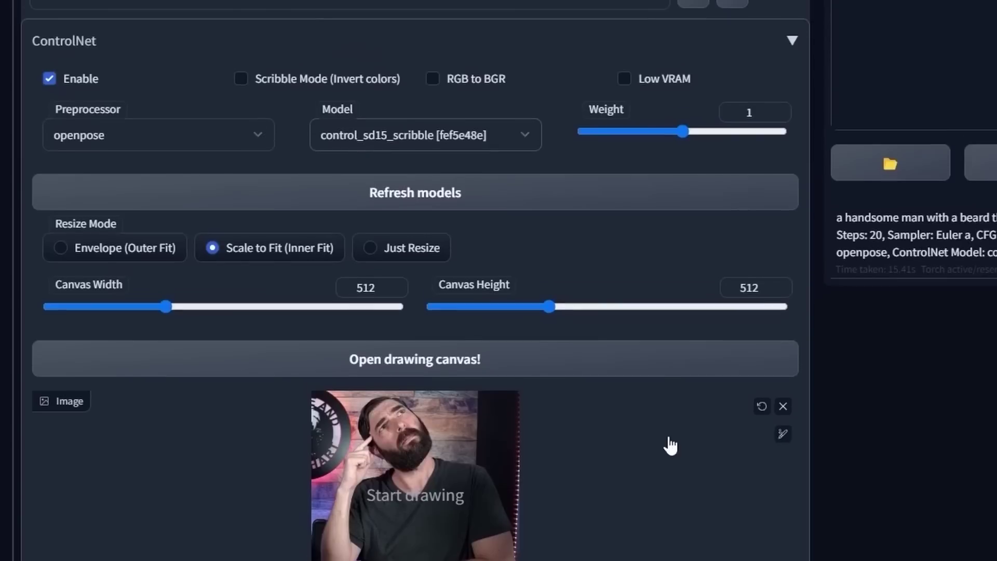
pyautogui.click(250, 131)
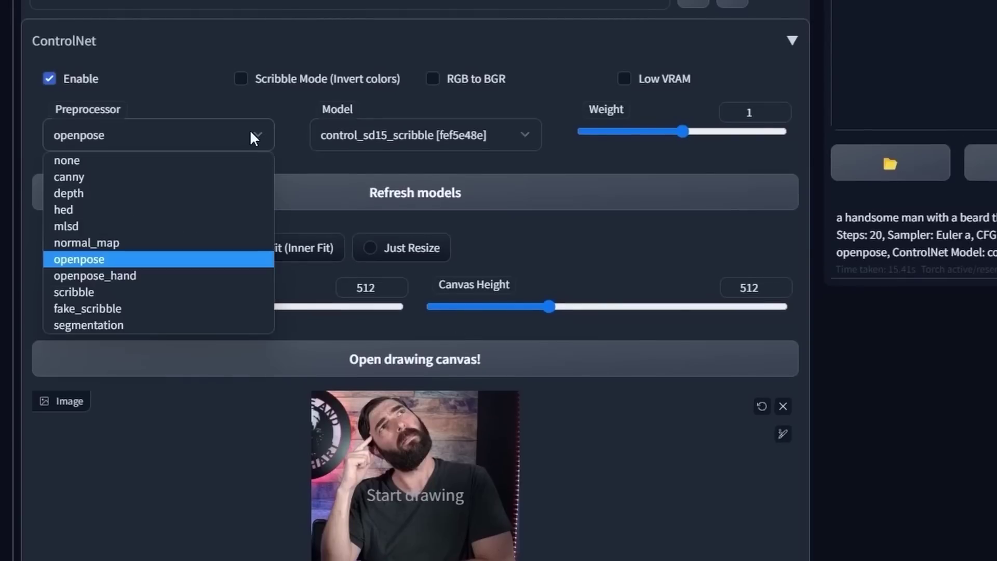
pyautogui.click(189, 290)
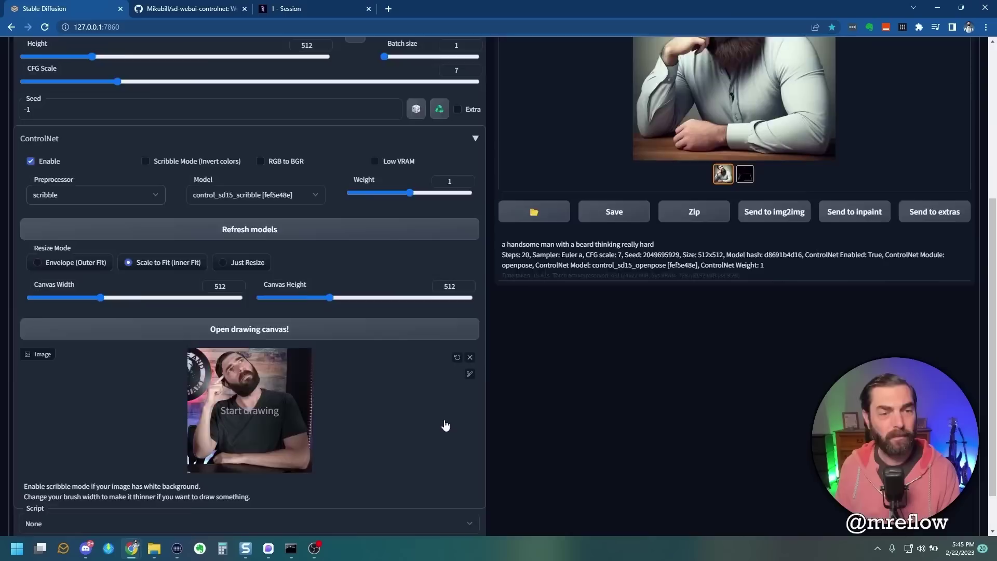
pyautogui.scroll(5, 445, 422)
pyautogui.click(846, 127)
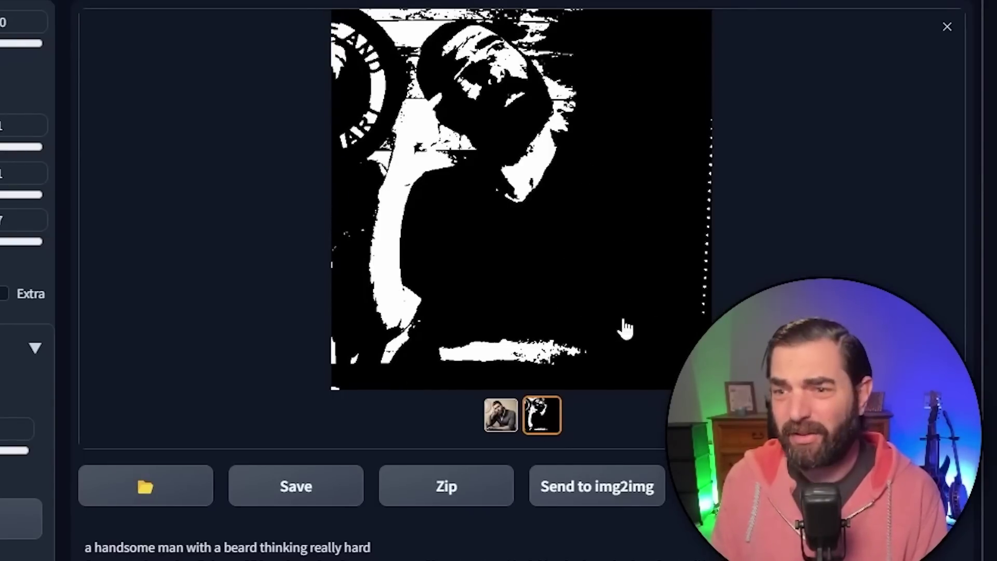
# Compare the colour portrait with the black-and-white scribble map in the gallery
pyautogui.click(502, 418)
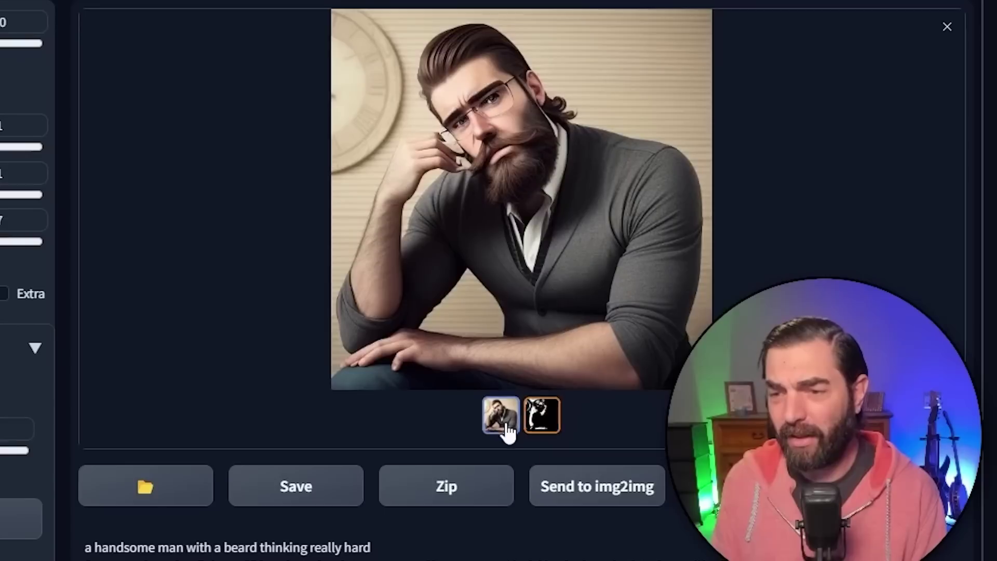
pyautogui.click(542, 415)
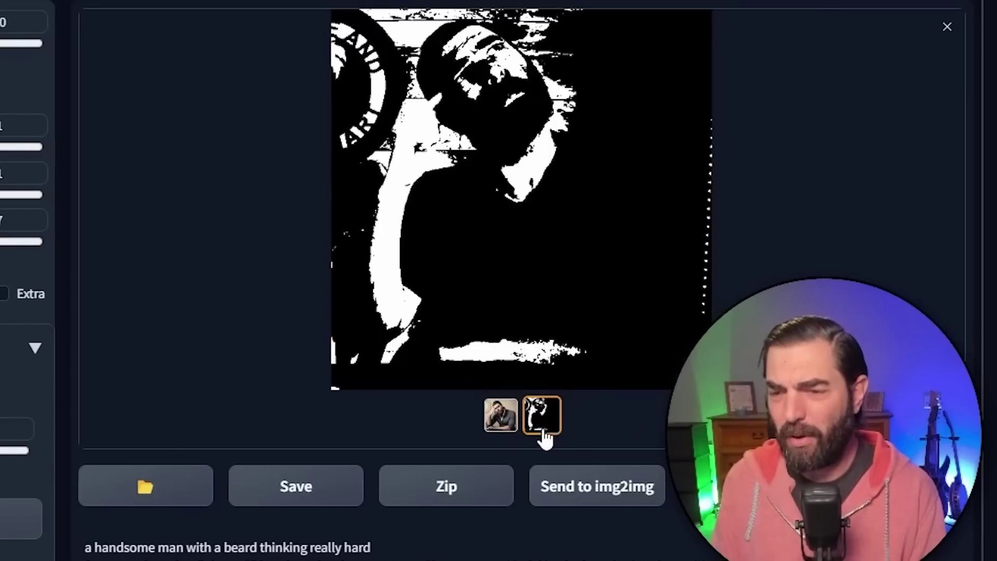
pyautogui.click(503, 419)
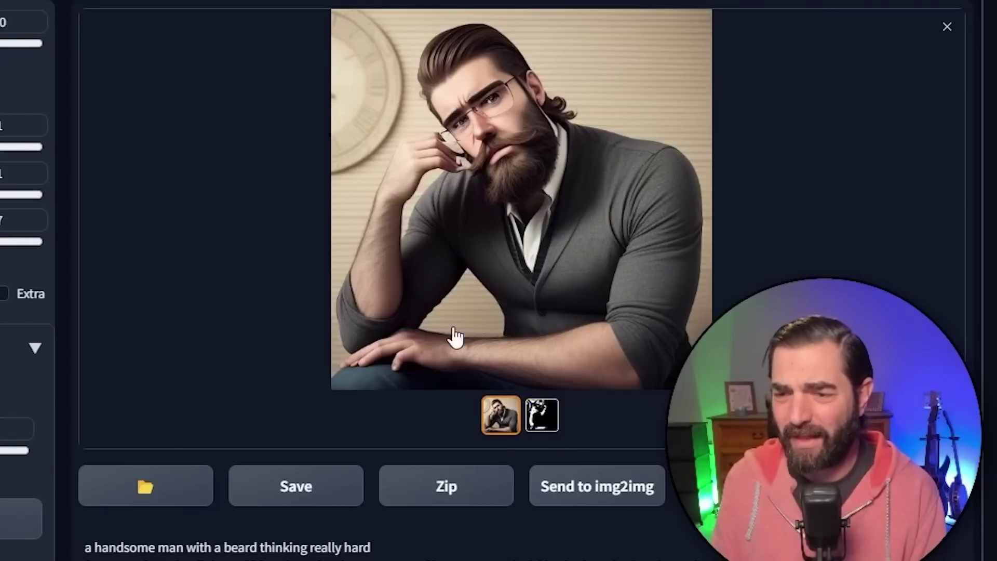
pyautogui.click(542, 415)
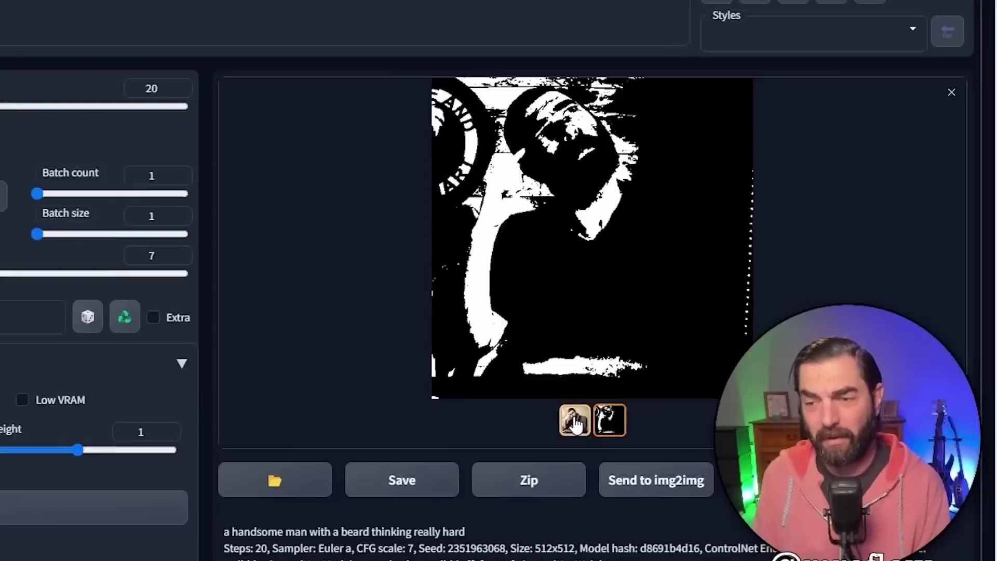
# Remove the reference photo from ControlNet, start a blank white drawing canvas, and adjust the brush width
pyautogui.click(500, 419)
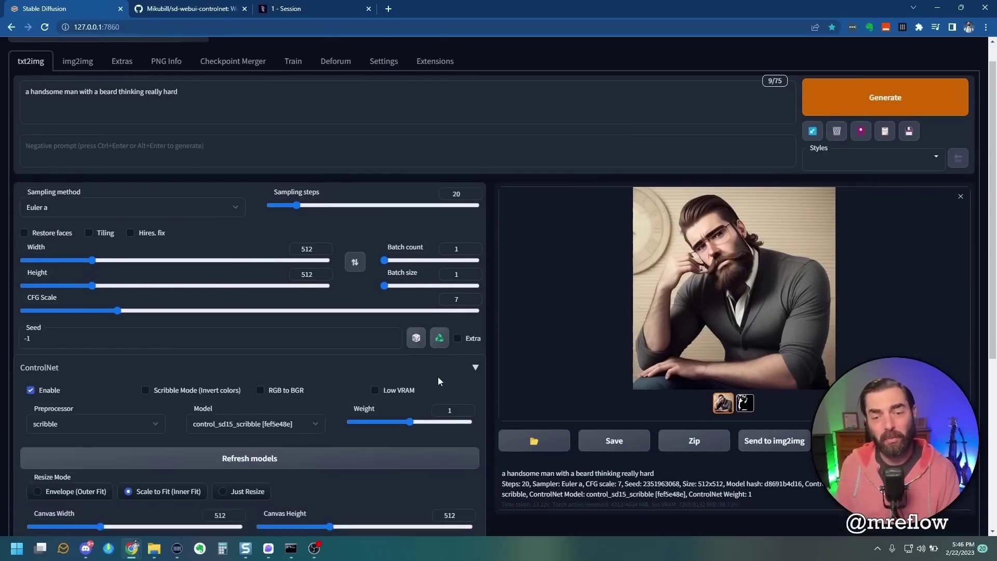
pyautogui.scroll(-5, 438, 376)
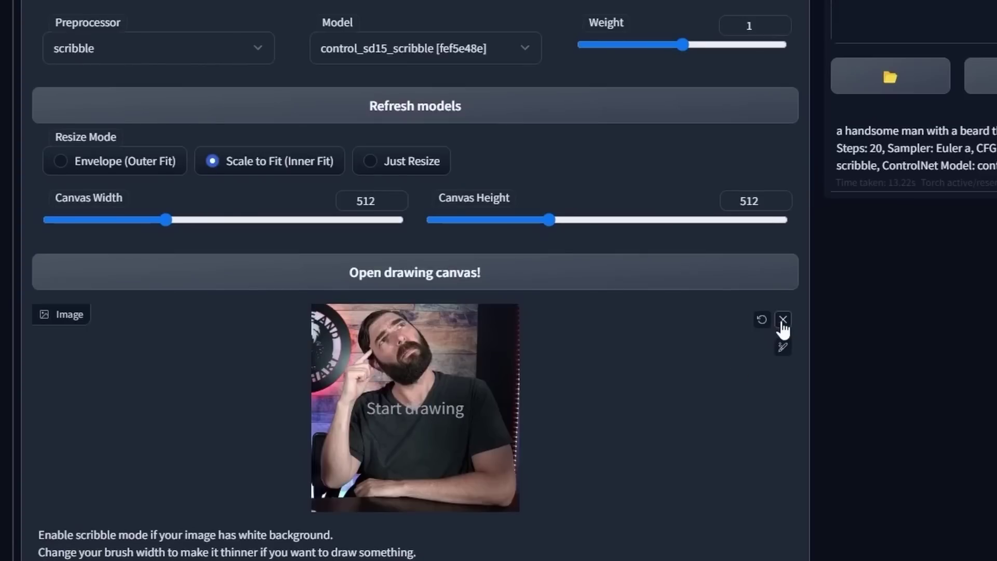
pyautogui.click(469, 305)
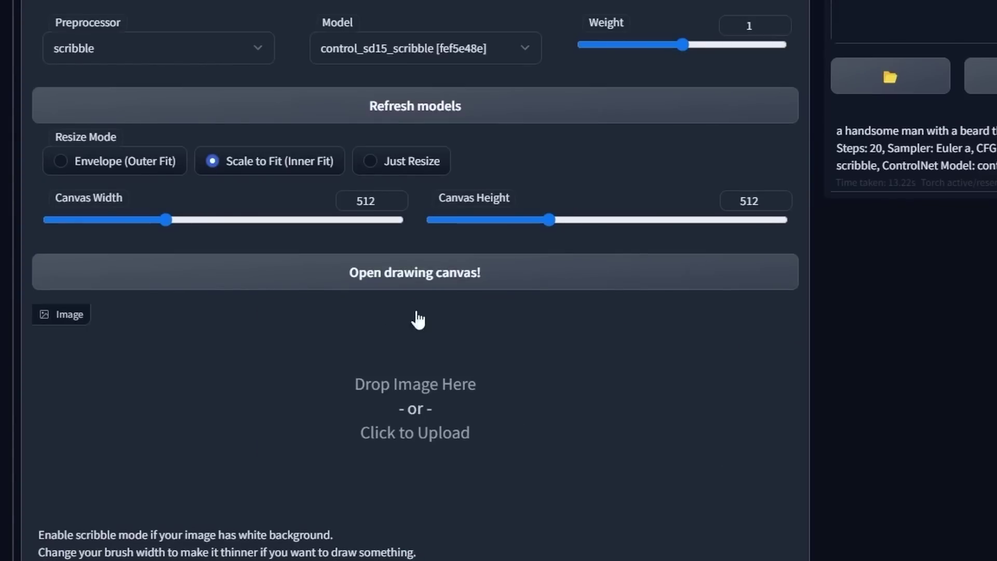
pyautogui.click(398, 284)
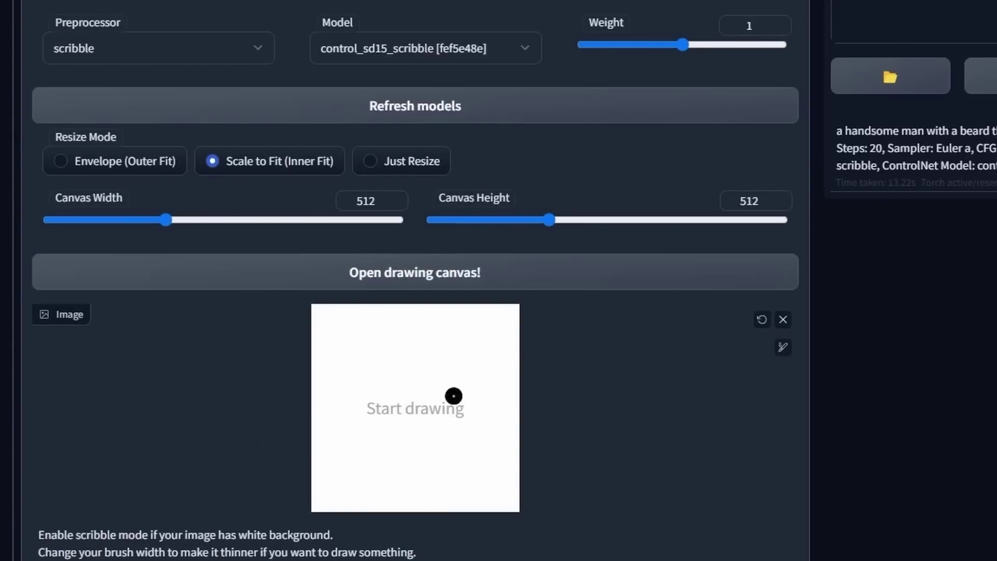
pyautogui.click(783, 348)
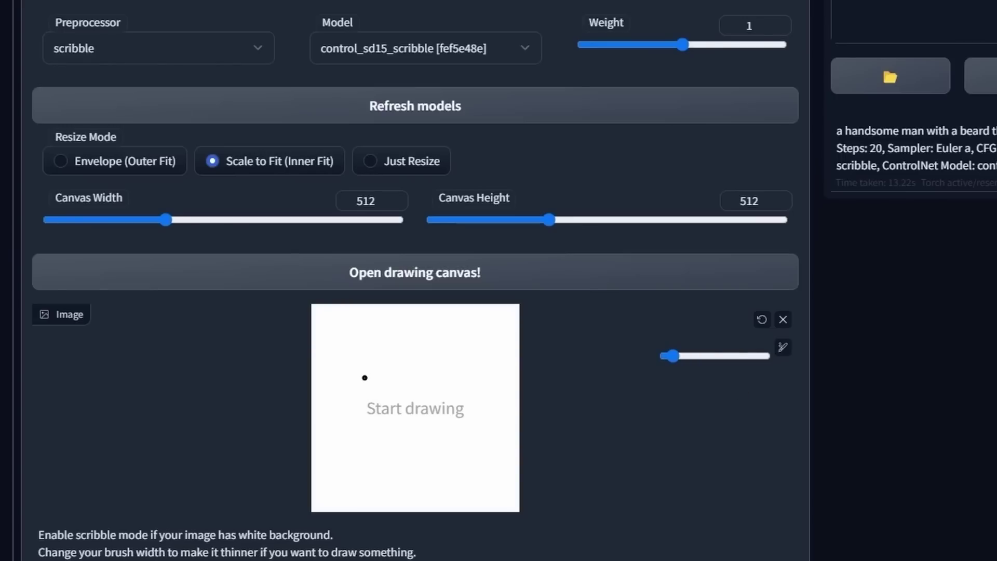
# Draw a stick-figure cat with an oval body, head, three legs, and an eye dot
pyautogui.moveTo(365, 377); pyautogui.dragTo(409, 377)
pyautogui.moveTo(410, 430); pyautogui.dragTo(364, 377)
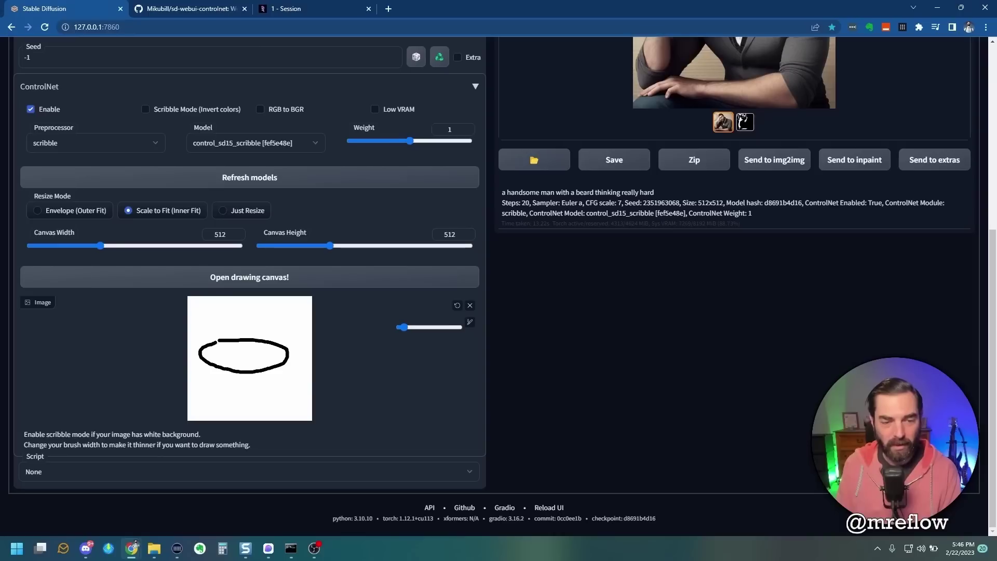
pyautogui.moveTo(204, 343); pyautogui.dragTo(222, 332)
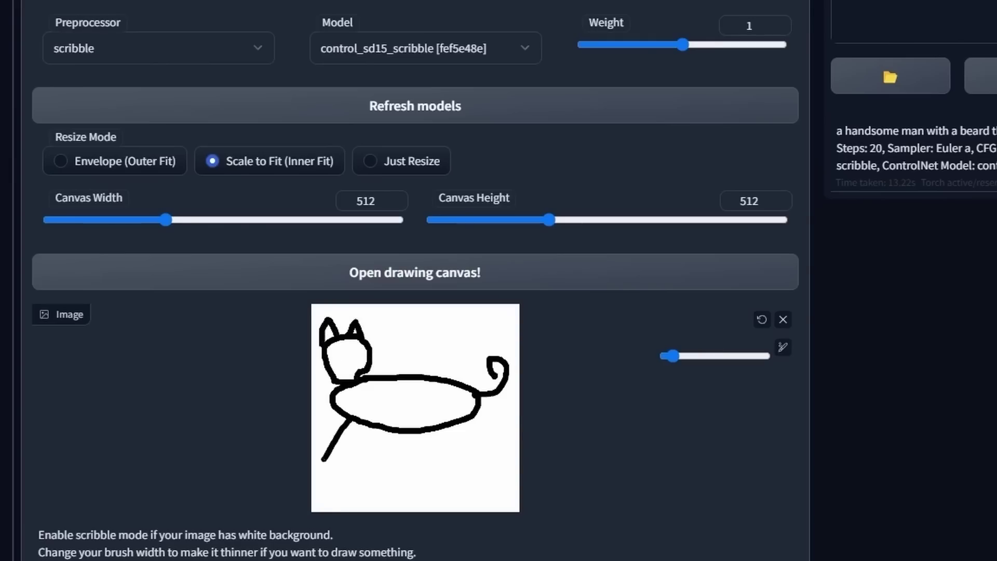
pyautogui.moveTo(363, 421); pyautogui.dragTo(369, 458)
pyautogui.moveTo(426, 431); pyautogui.dragTo(431, 475)
pyautogui.moveTo(471, 422); pyautogui.dragTo(492, 451)
pyautogui.click(337, 357)
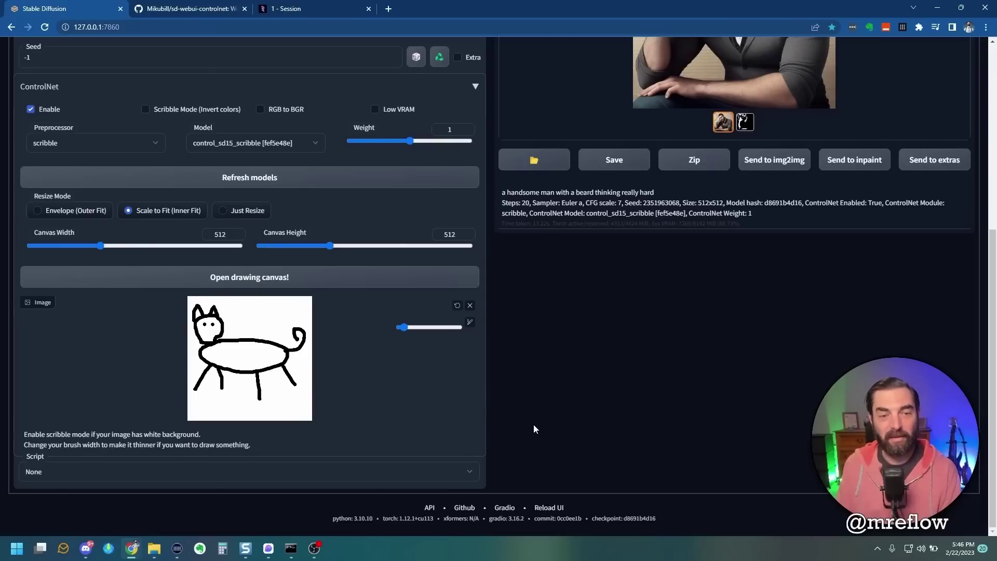
pyautogui.scroll(6, 189, 115)
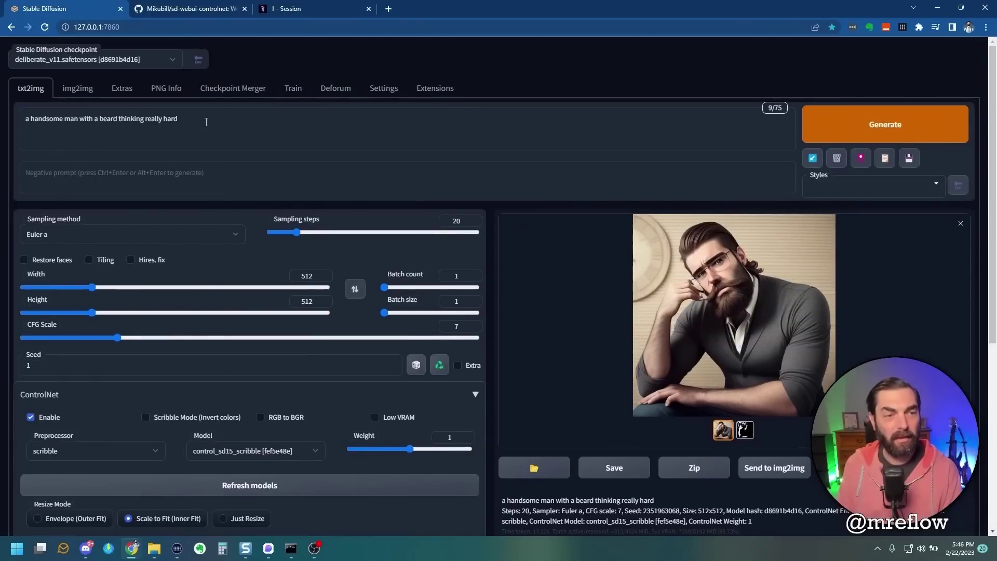
# Replace the prompt with 'a photorealistic image of a cat' and generate
pyautogui.moveTo(206, 122); pyautogui.dragTo(6, 108)
pyautogui.hotkey('ctrl', 'a')
pyautogui.write('a')
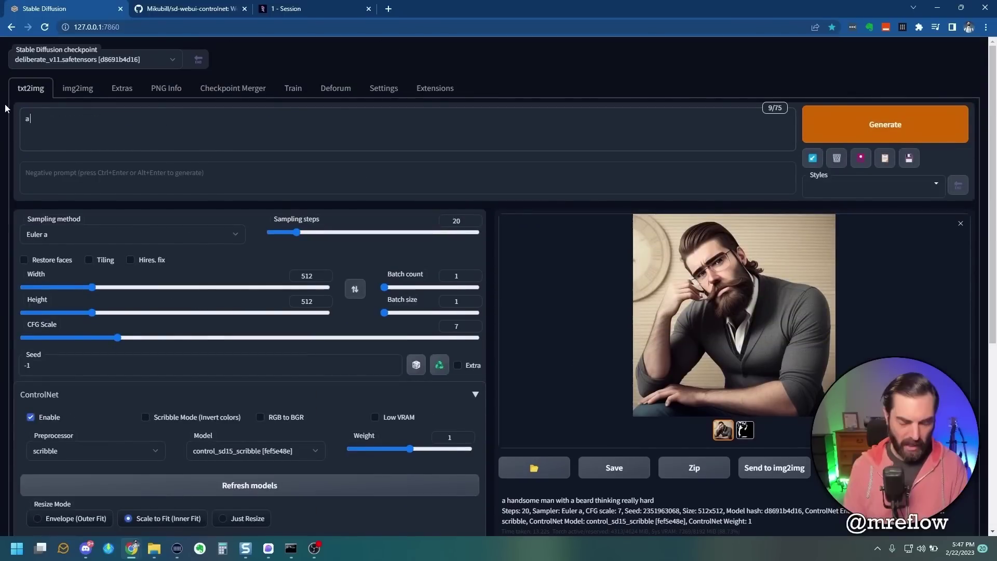
pyautogui.write(' photorealist')
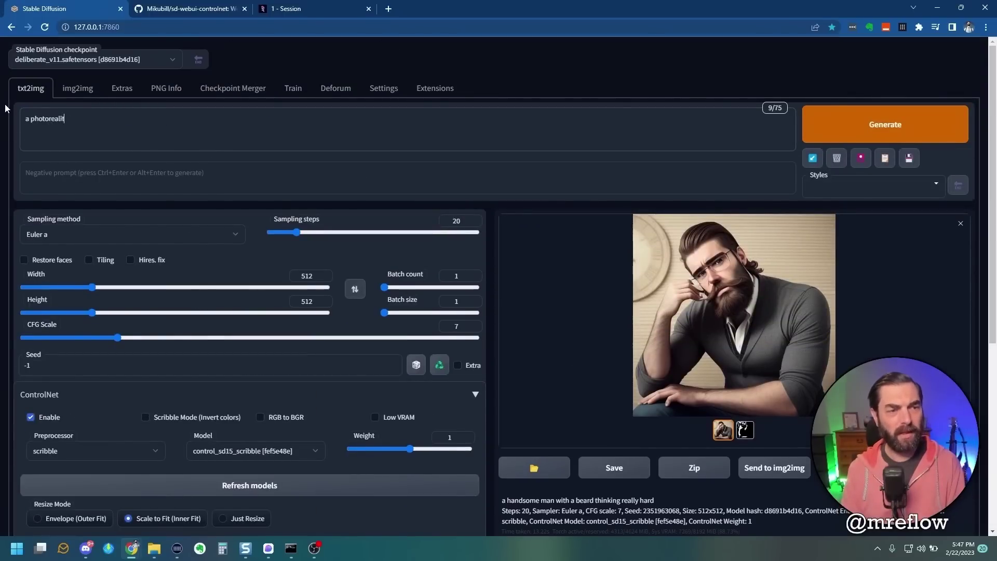
pyautogui.write('ic image of ')
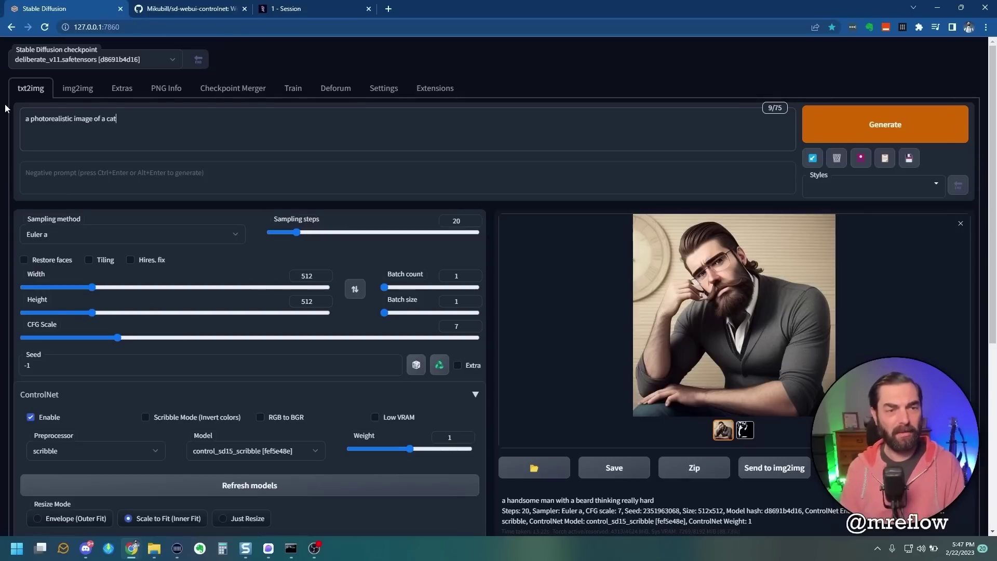
pyautogui.write('a cat')
pyautogui.hotkey('ctrl', 'Return')
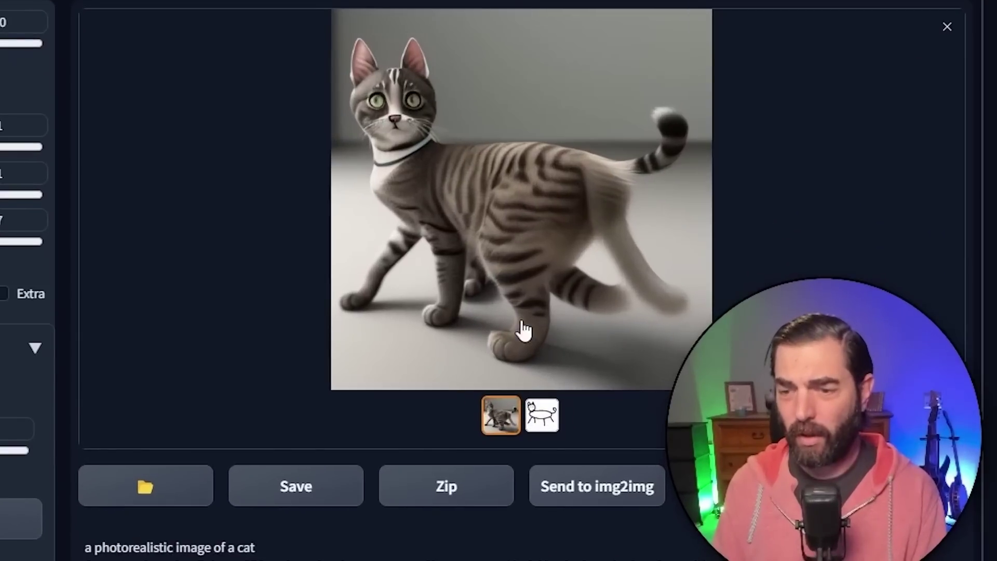
# Compare the generated cat photo against the stick-cat scribble guide
pyautogui.click(542, 415)
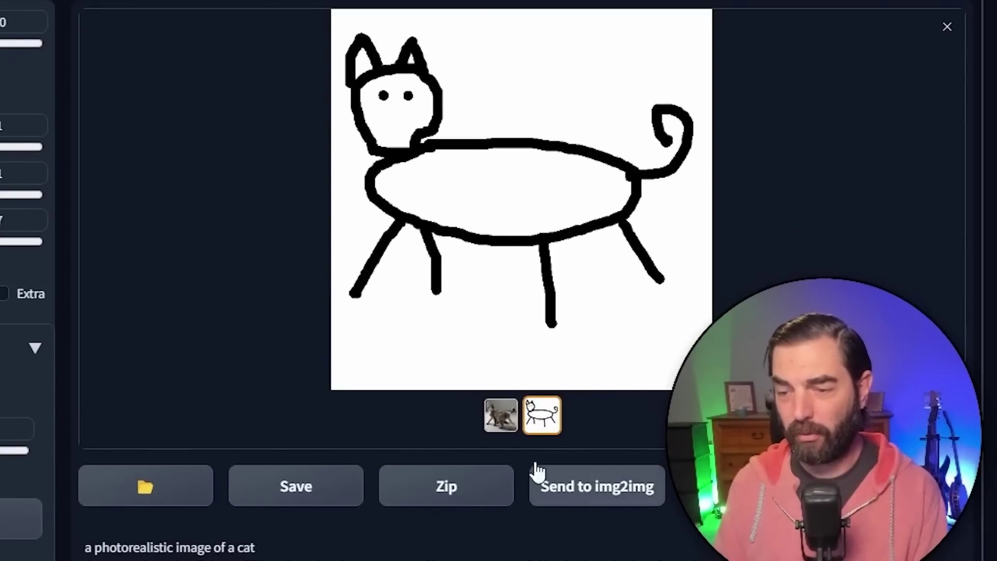
pyautogui.click(501, 415)
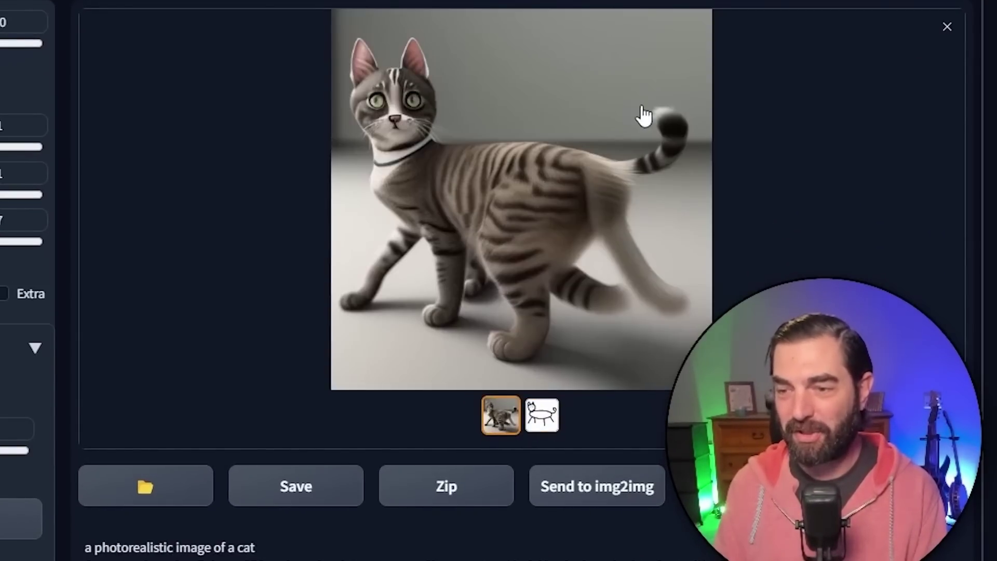
pyautogui.click(542, 415)
pyautogui.click(502, 415)
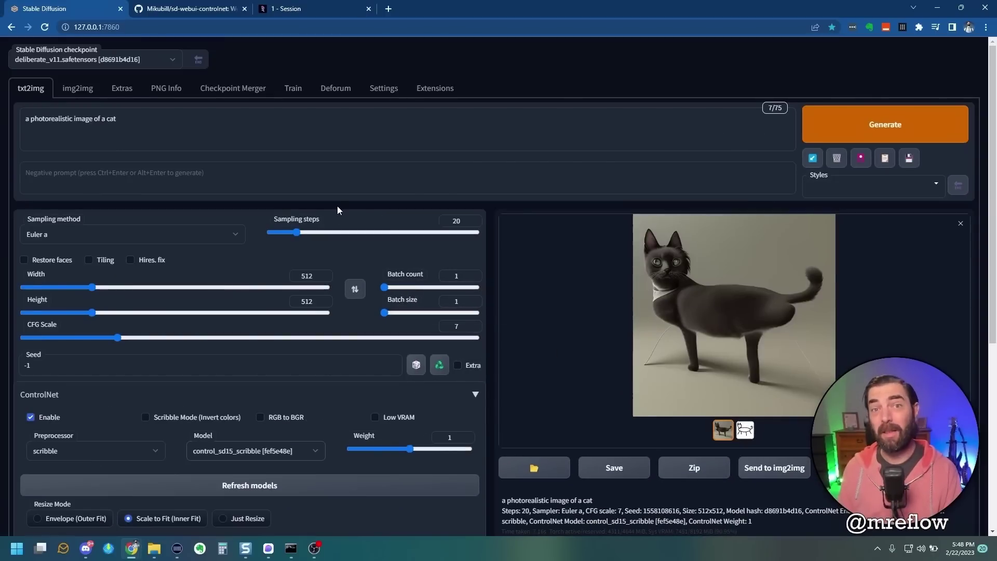
# In RunDiffusion, expand ControlNet and review the listed control_sd15 models without changing them
pyautogui.click(307, 11)
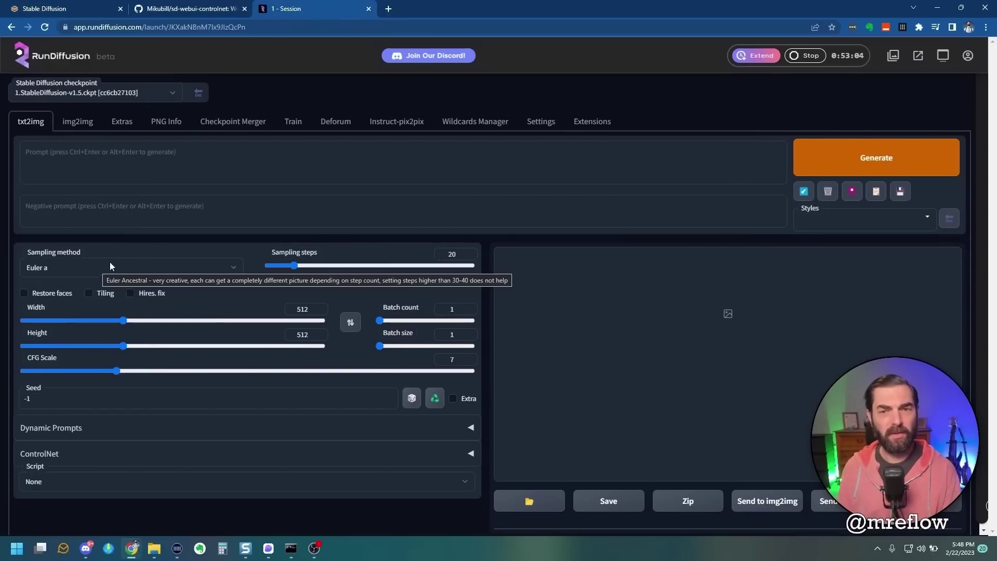
pyautogui.scroll(-1, 471, 453)
pyautogui.click(471, 453)
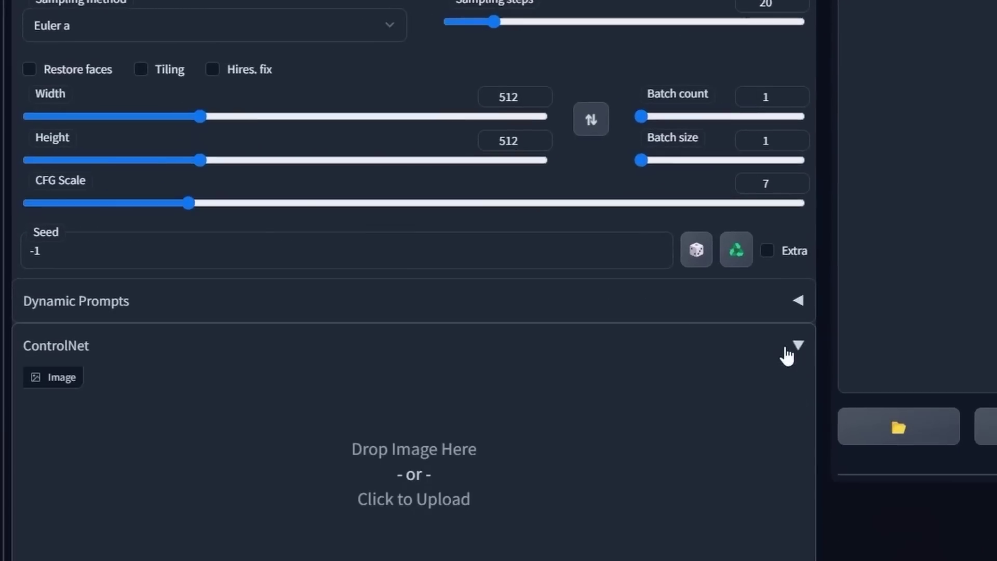
pyautogui.scroll(-5, 470, 453)
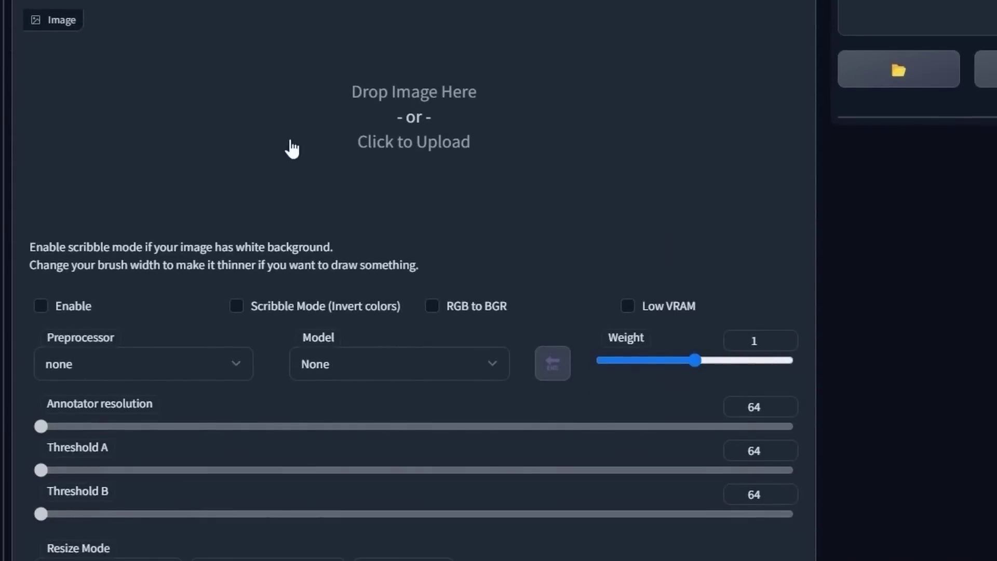
pyautogui.scroll(-5, 407, 189)
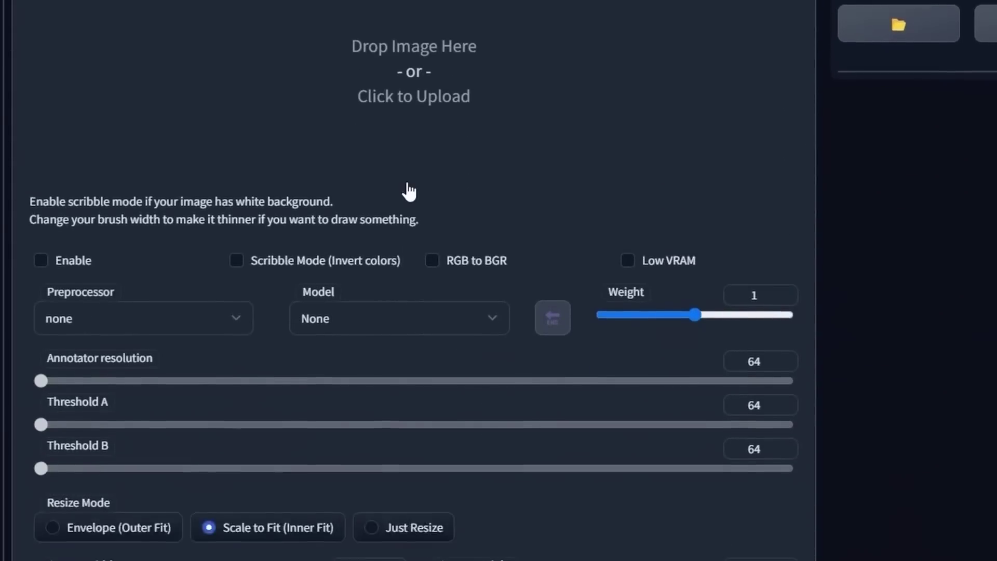
pyautogui.click(483, 72)
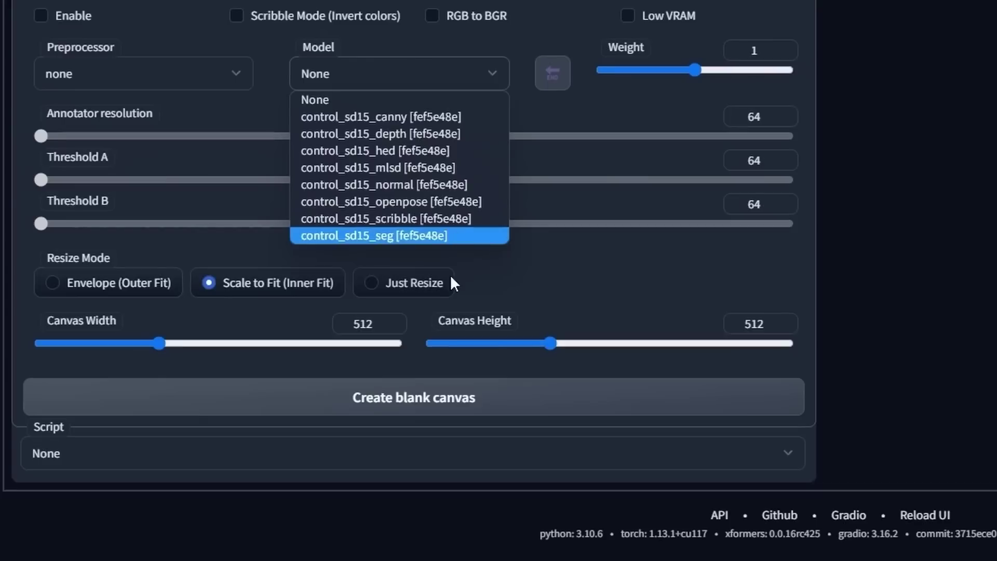
pyautogui.click(840, 287)
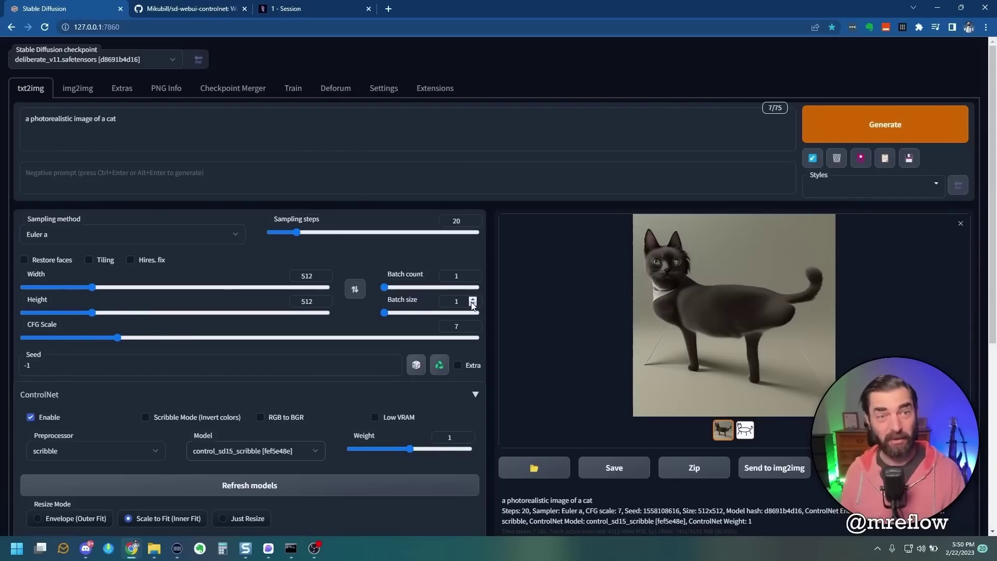
# Search GitHub for 'openpose editor', open fkunn1326/openpose-editor, and copy its HTTPS clone URL
pyautogui.click(186, 7)
pyautogui.click(138, 57)
pyautogui.write('o')
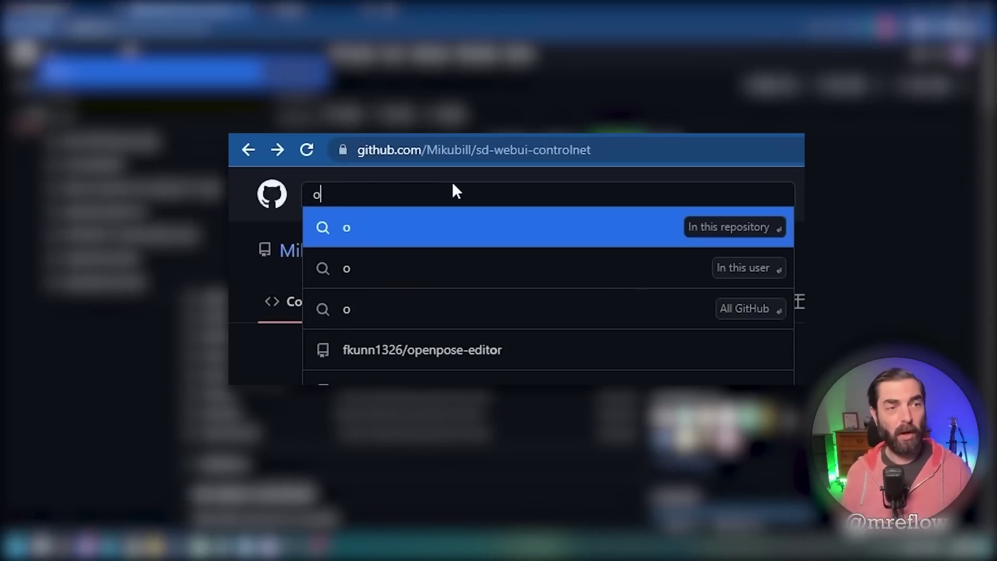
pyautogui.write('penpose editor')
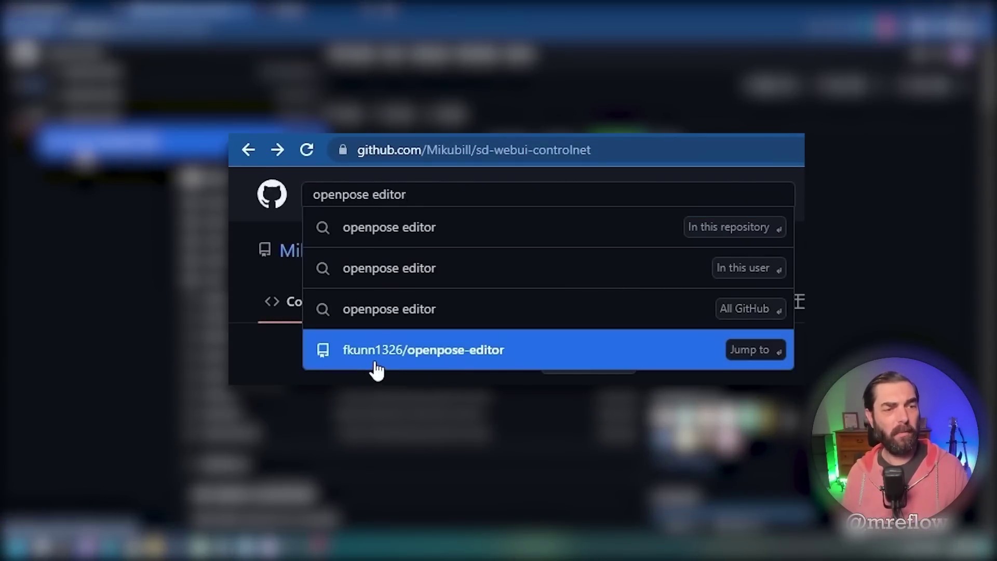
pyautogui.click(413, 355)
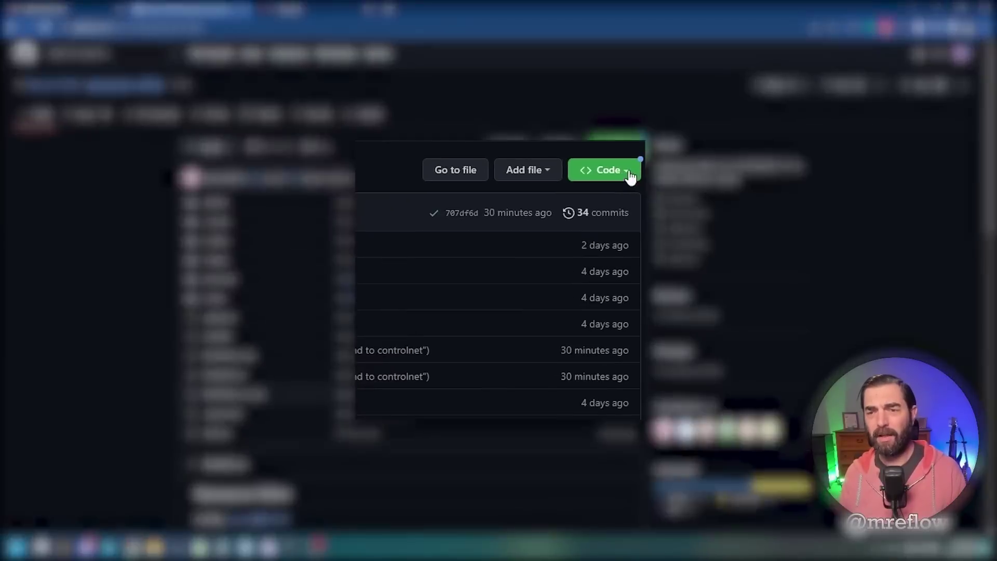
pyautogui.click(628, 151)
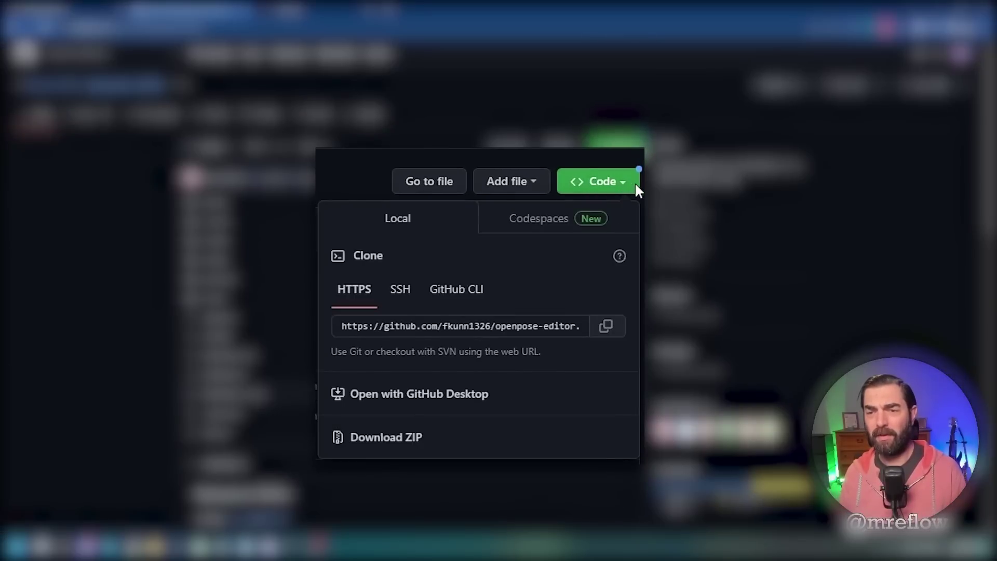
pyautogui.click(608, 328)
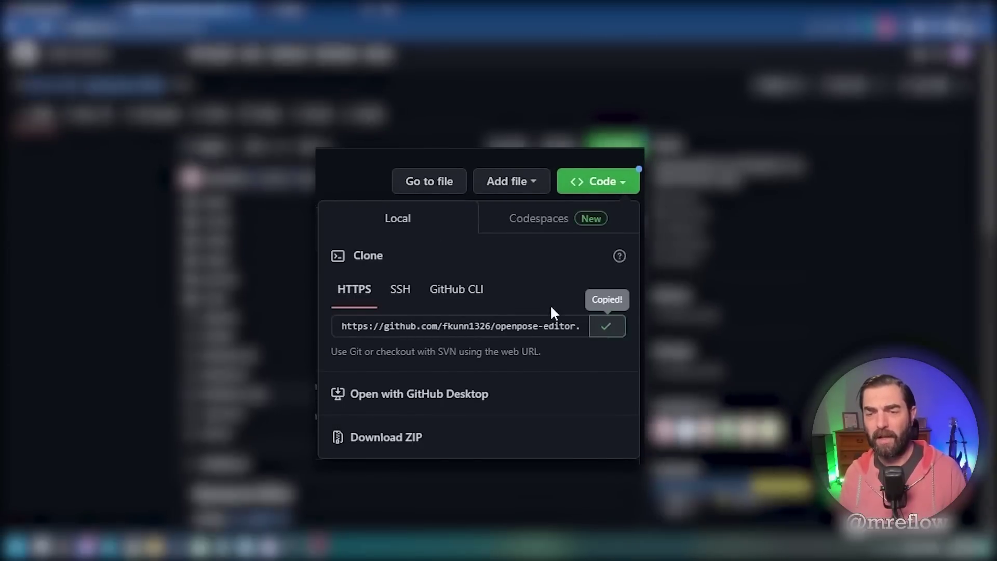
# Install openpose-editor via Extensions > Install from URL, then apply and restart the UI
pyautogui.click(36, 9)
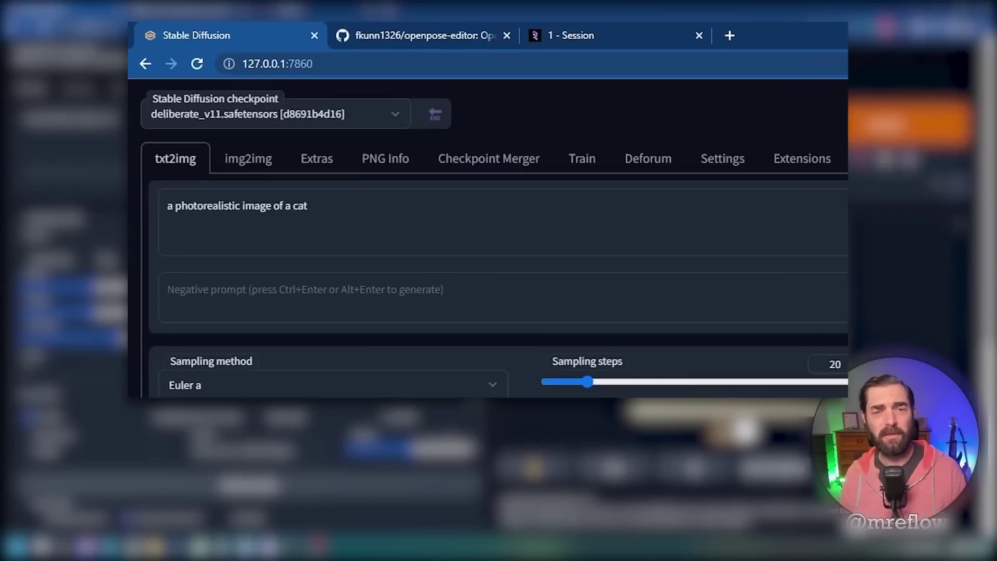
pyautogui.click(441, 94)
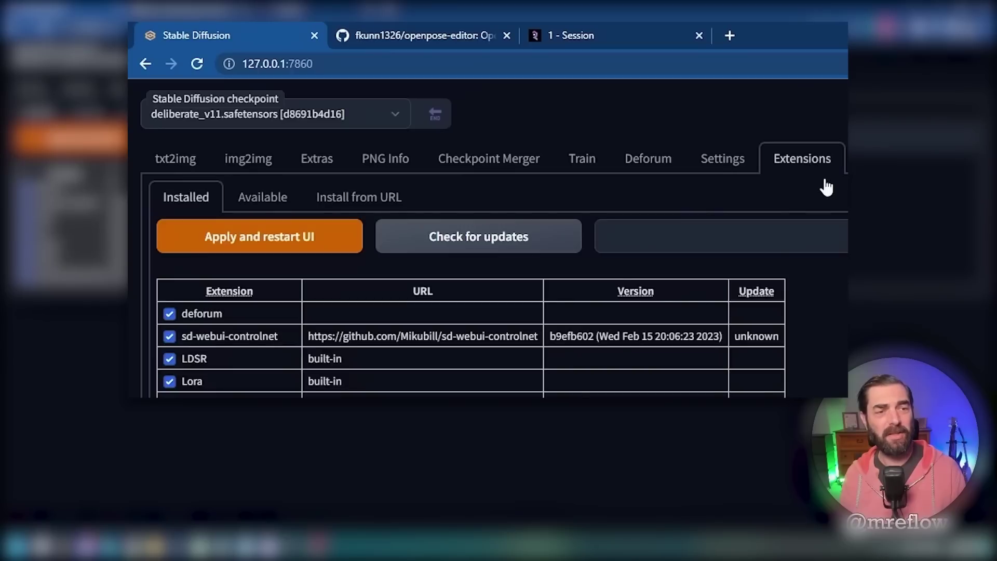
pyautogui.click(373, 203)
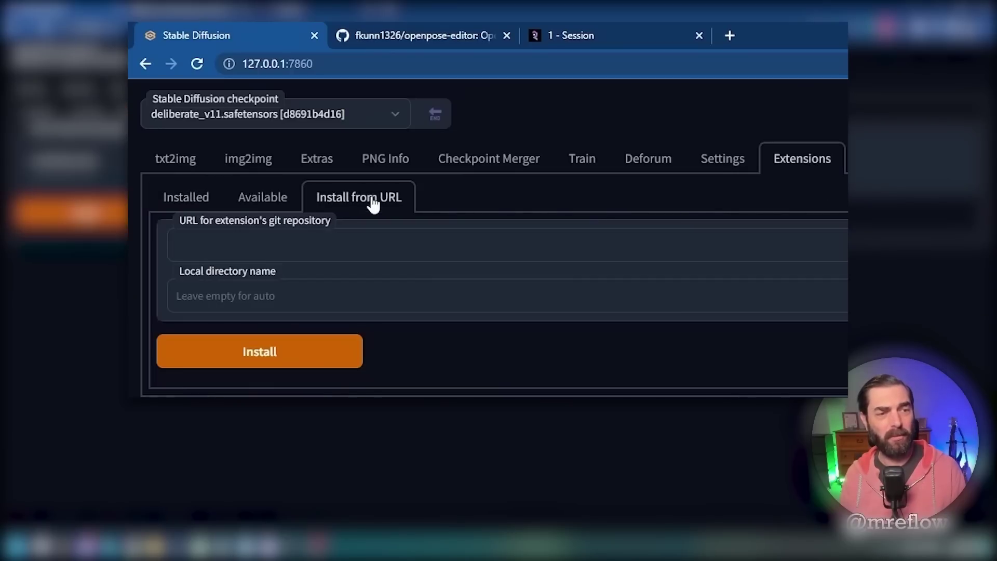
pyautogui.rightClick(284, 246)
pyautogui.click(336, 372)
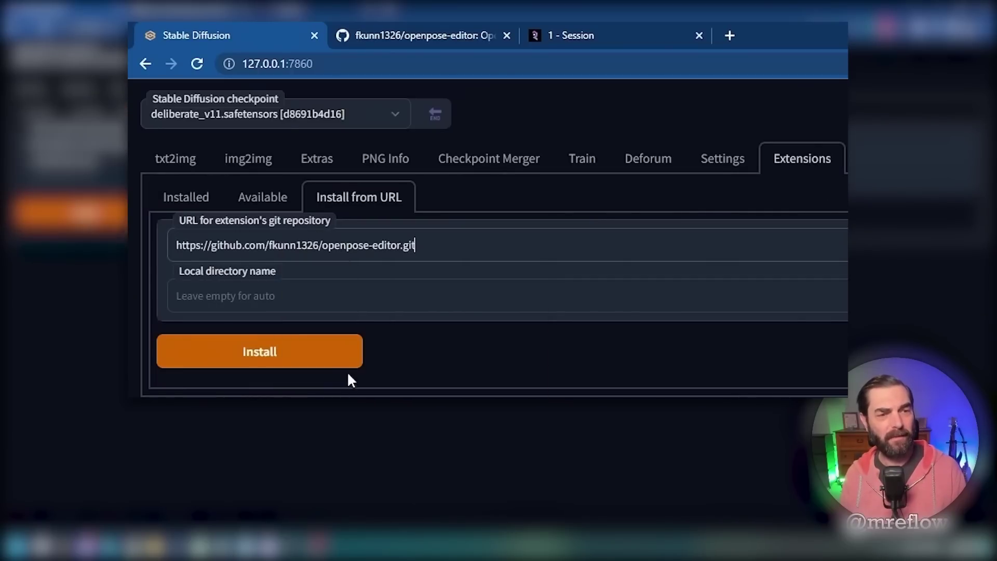
pyautogui.click(289, 362)
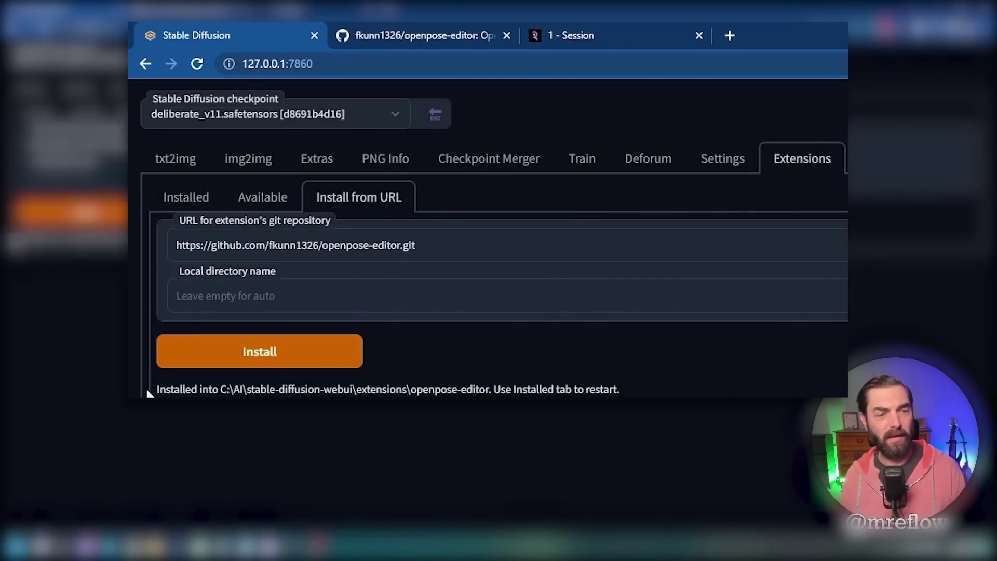
pyautogui.click(173, 202)
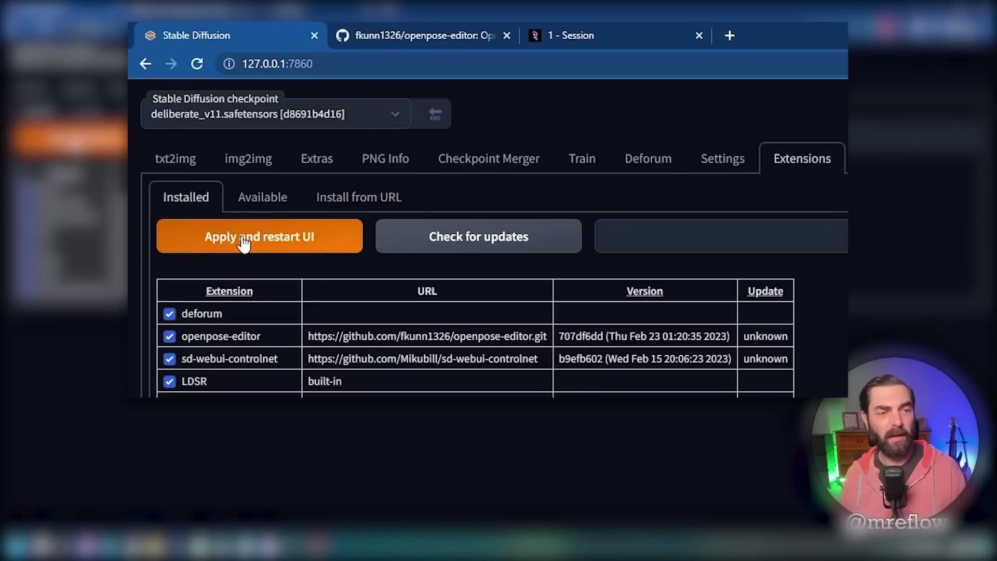
pyautogui.click(249, 238)
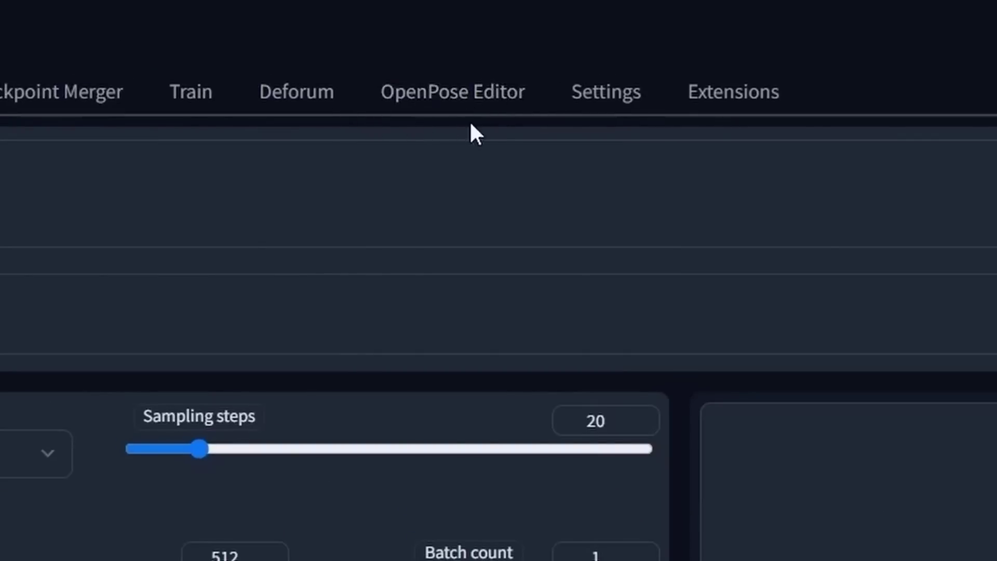
# In the OpenPose Editor, raise the first skeleton's forearm and shift it up-left
pyautogui.click(431, 110)
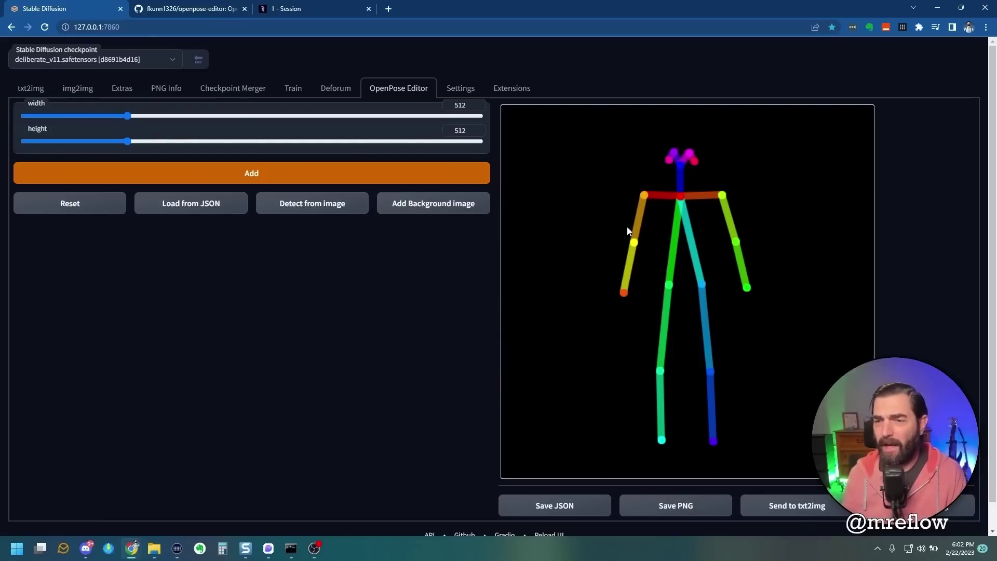
pyautogui.moveTo(615, 290); pyautogui.dragTo(605, 233)
pyautogui.moveTo(554, 115); pyautogui.dragTo(830, 467)
pyautogui.moveTo(692, 329); pyautogui.dragTo(619, 313)
pyautogui.click(647, 419)
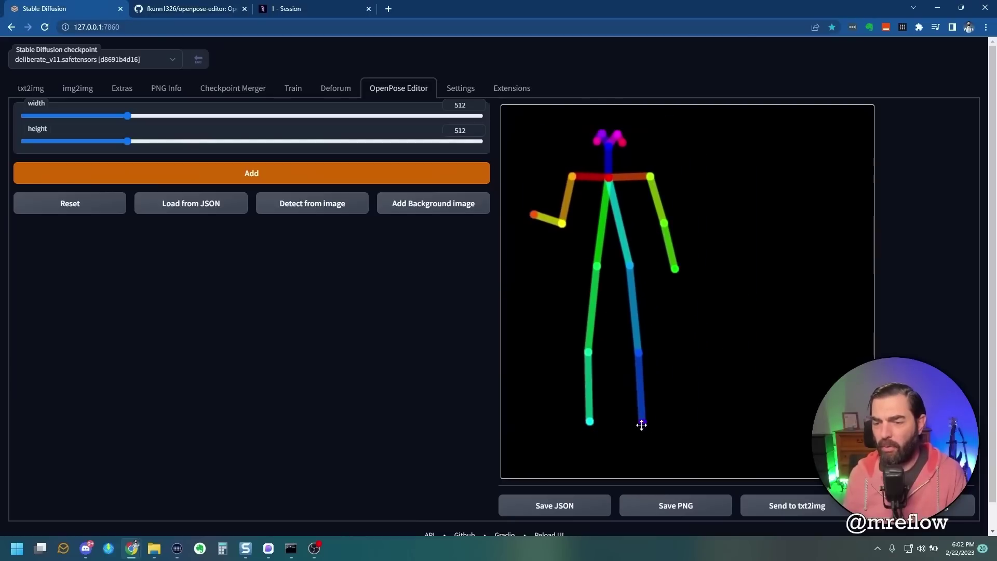
pyautogui.moveTo(641, 425)
pyautogui.mouseDown()
pyautogui.moveTo(706, 380)
pyautogui.moveTo(600, 360)
pyautogui.moveTo(677, 291)
pyautogui.moveTo(642, 424)
pyautogui.mouseUp()
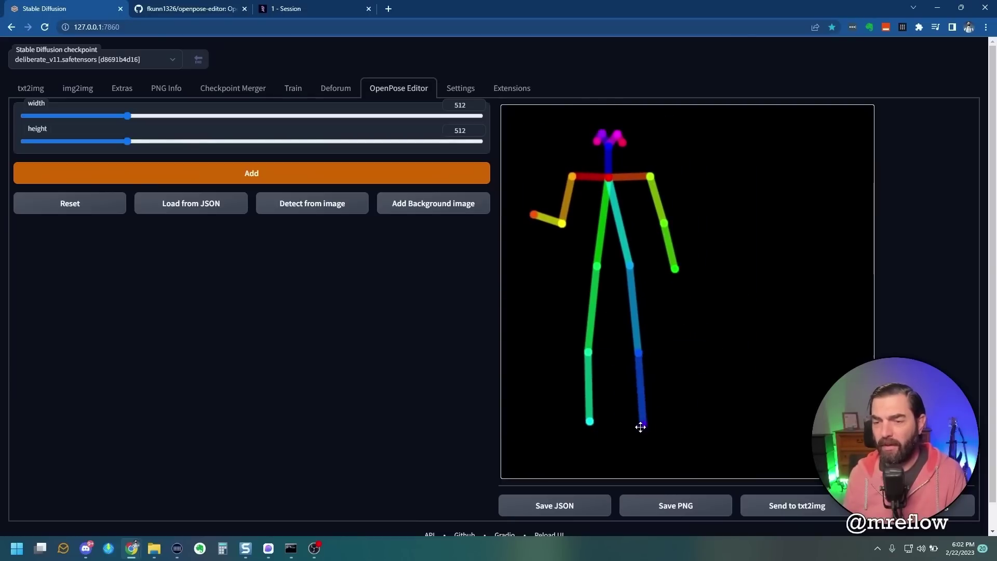
# Add a second skeleton on the right, shrink it and spread its arms; raise the left figure's arm
pyautogui.click(246, 177)
pyautogui.moveTo(690, 275); pyautogui.dragTo(790, 291)
pyautogui.click(532, 214)
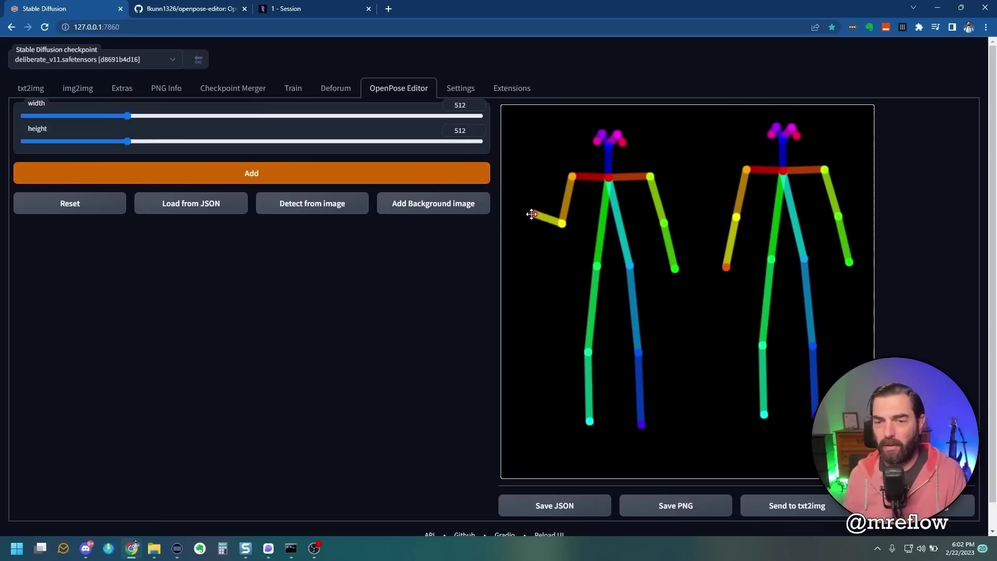
pyautogui.moveTo(531, 215); pyautogui.dragTo(550, 120)
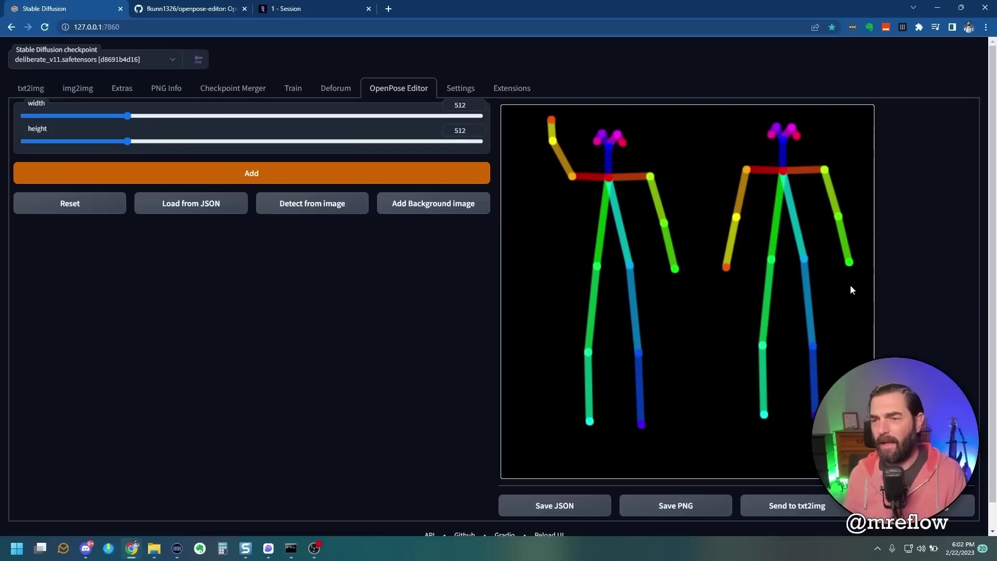
pyautogui.moveTo(853, 123); pyautogui.dragTo(708, 257)
pyautogui.click(751, 301)
pyautogui.moveTo(837, 301); pyautogui.dragTo(866, 251)
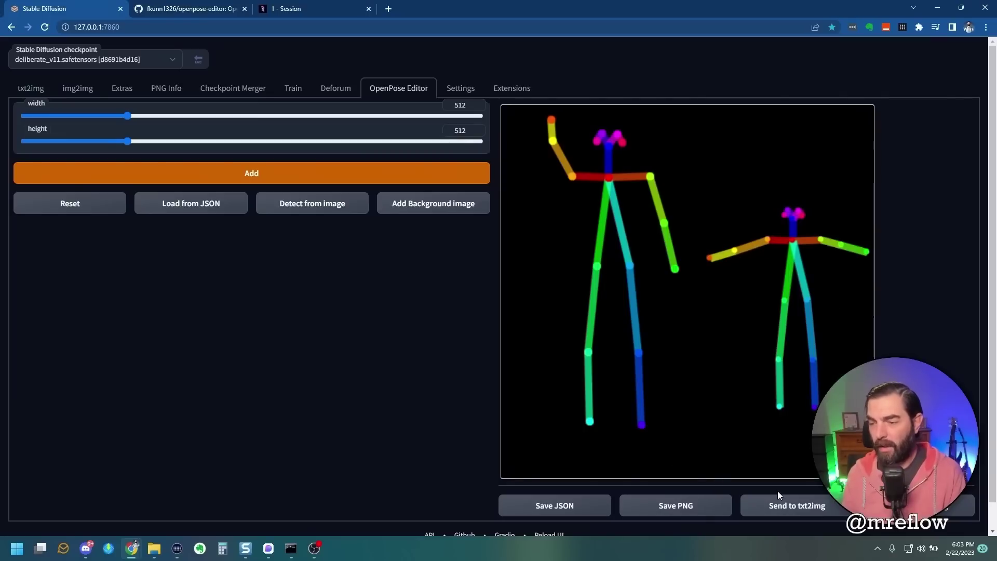
# Send the pose to txt2img and enable ControlNet with preprocessor none and control_sd15_openpose
pyautogui.click(804, 513)
pyautogui.scroll(-6, 542, 355)
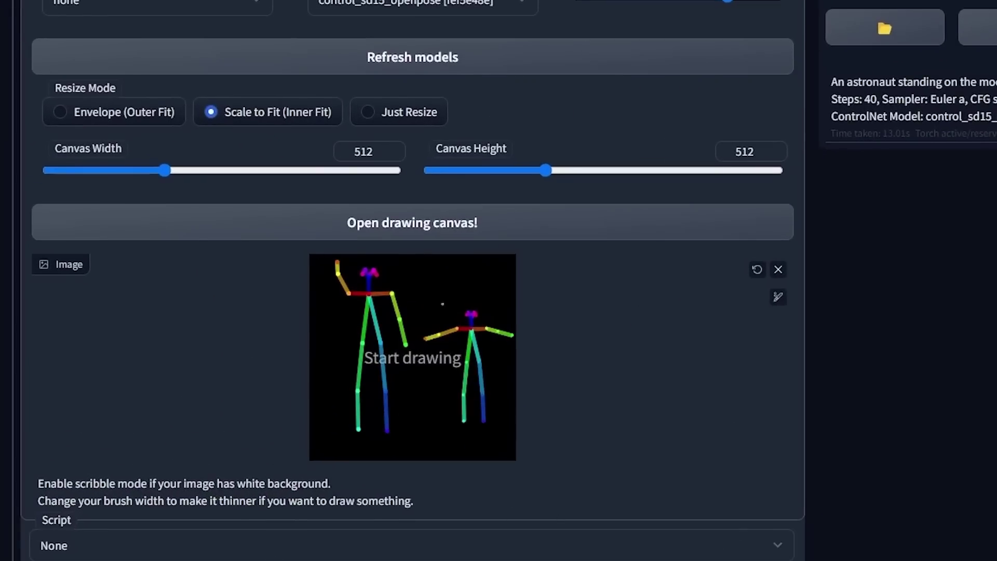
pyautogui.scroll(1, 681, 403)
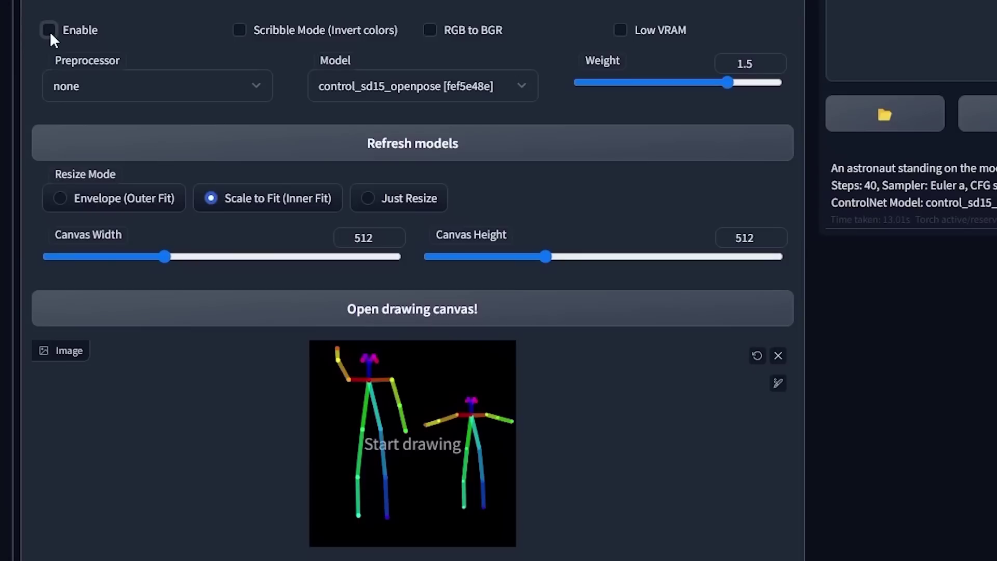
pyautogui.click(49, 29)
pyautogui.click(171, 83)
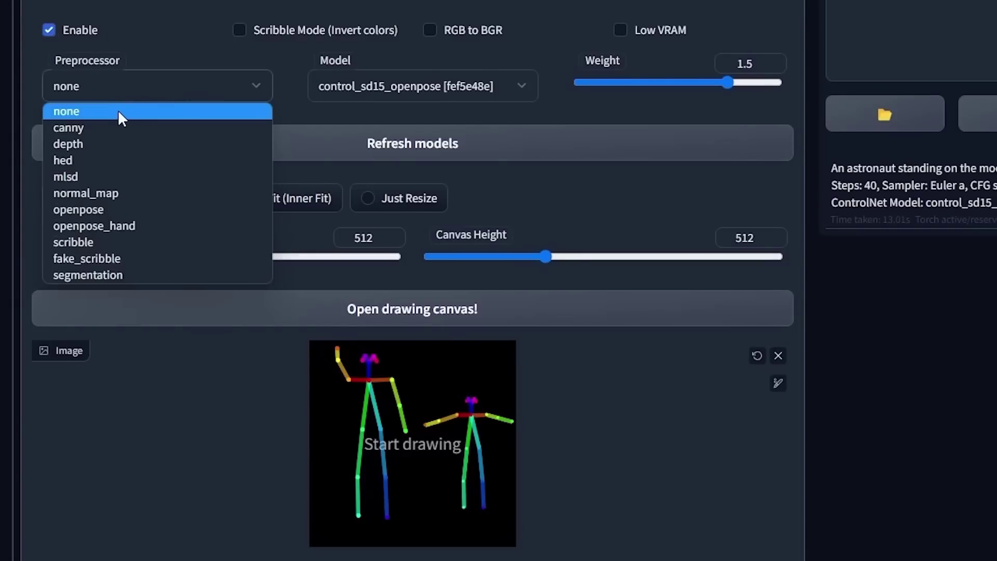
pyautogui.click(102, 113)
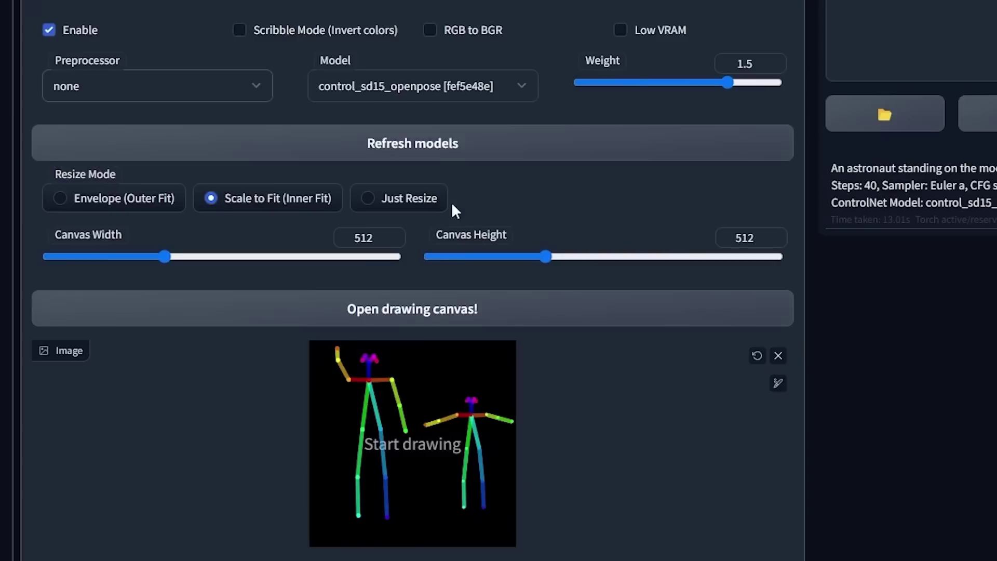
pyautogui.click(496, 82)
pyautogui.click(487, 160)
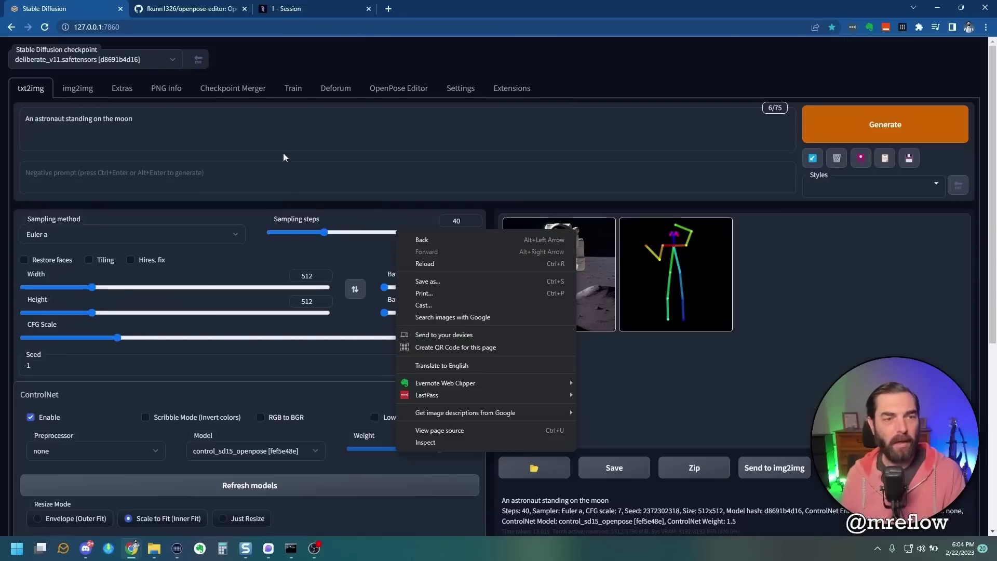
# Set the prompt to 'two astronauts standing on the moon', generate, and view the astronaut image
pyautogui.click(283, 157)
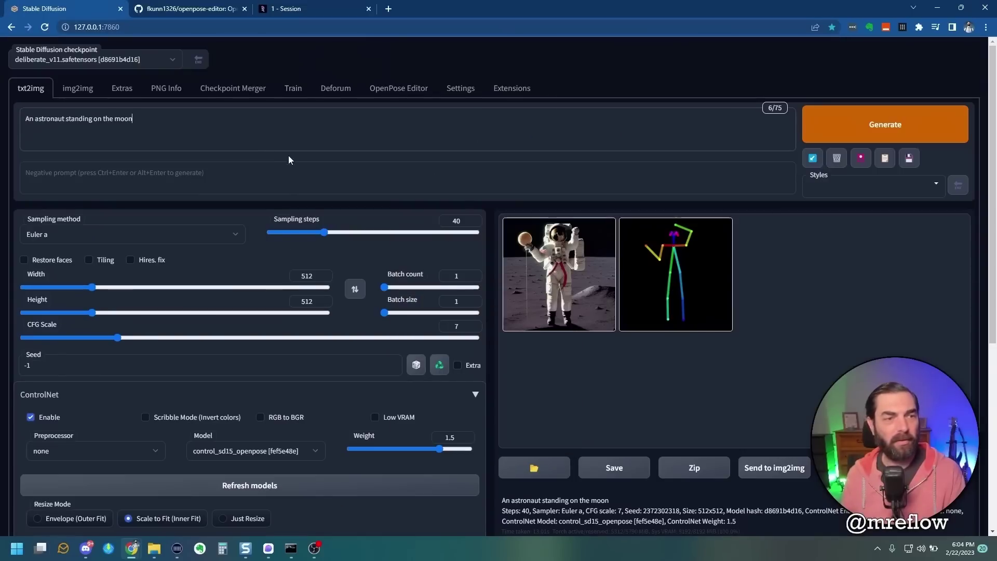
pyautogui.hotkey('ctrl', 'a')
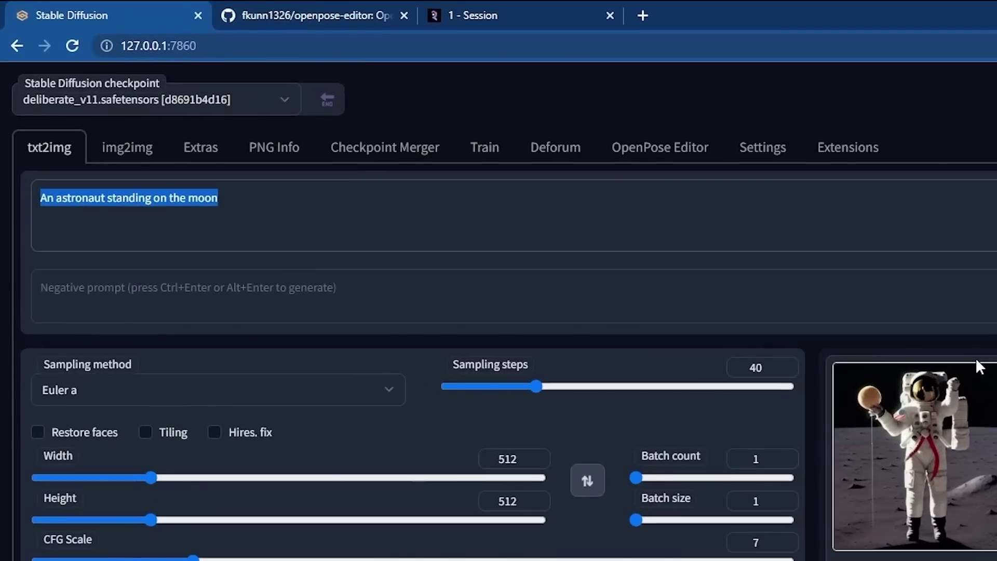
pyautogui.write('two astron')
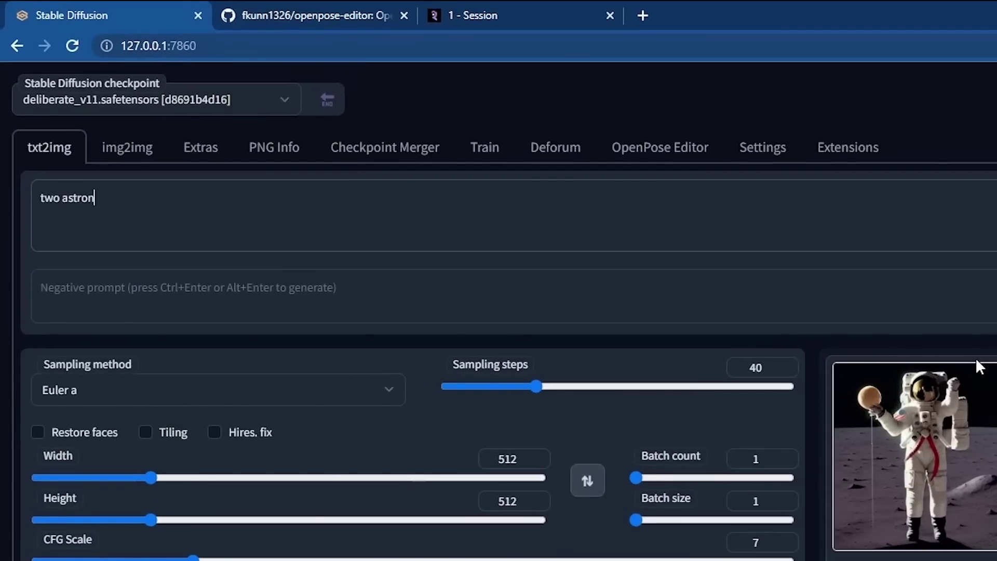
pyautogui.write('auts standing on the mo')
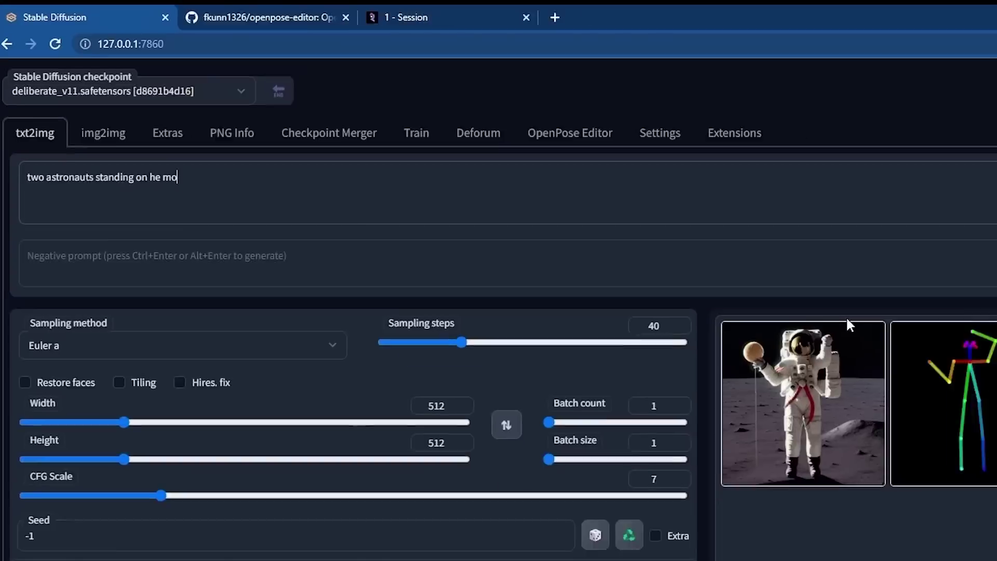
pyautogui.write('on')
pyautogui.click(885, 124)
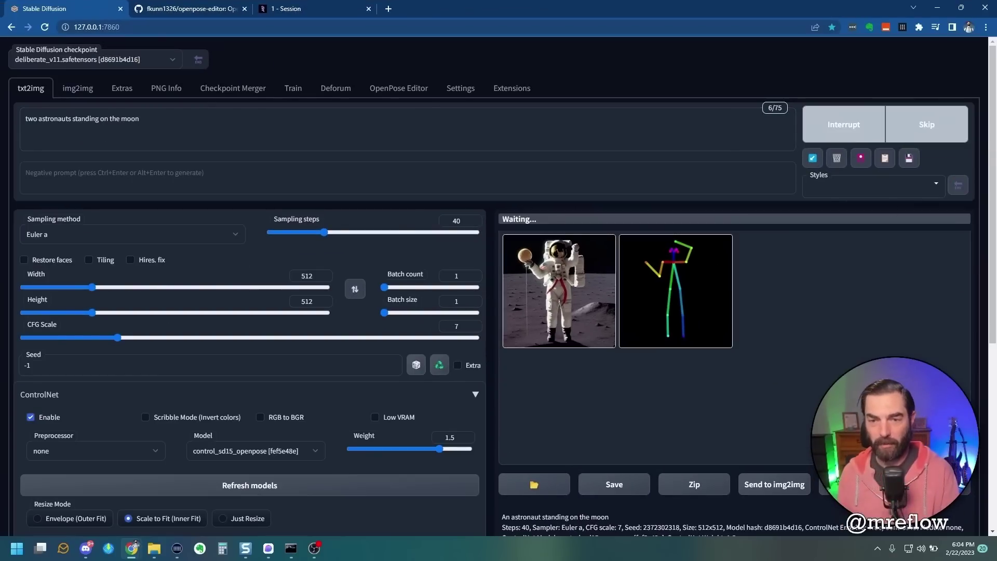
pyautogui.click(671, 307)
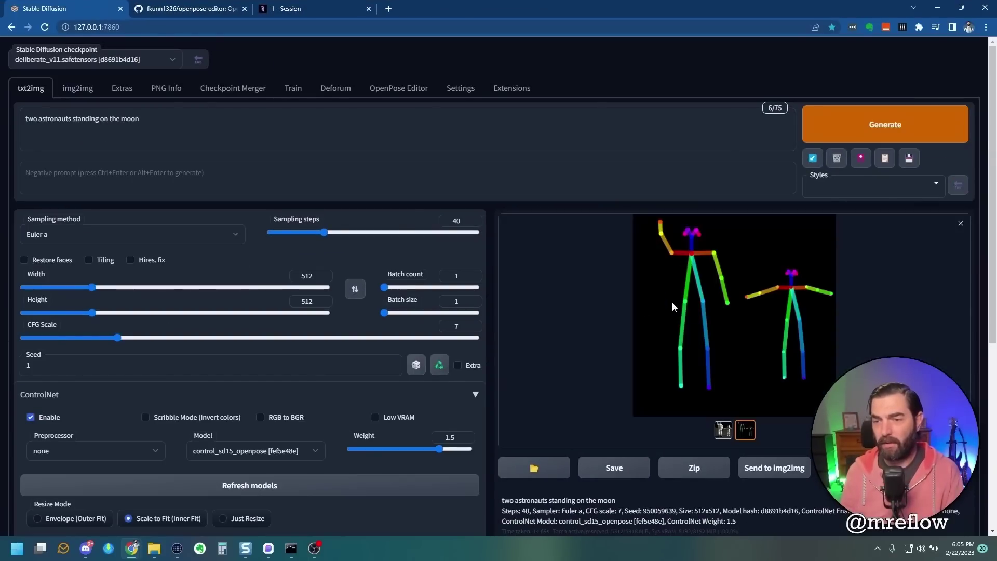
pyautogui.click(723, 430)
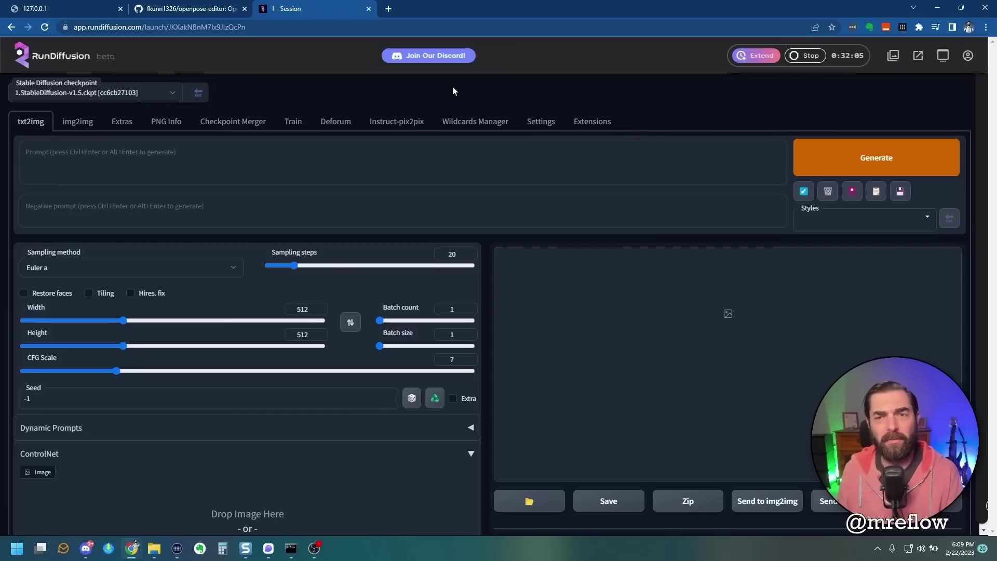
# Open RunDiffusion's Install from URL page and copy the openpose-editor clone URL from GitHub
pyautogui.click(607, 126)
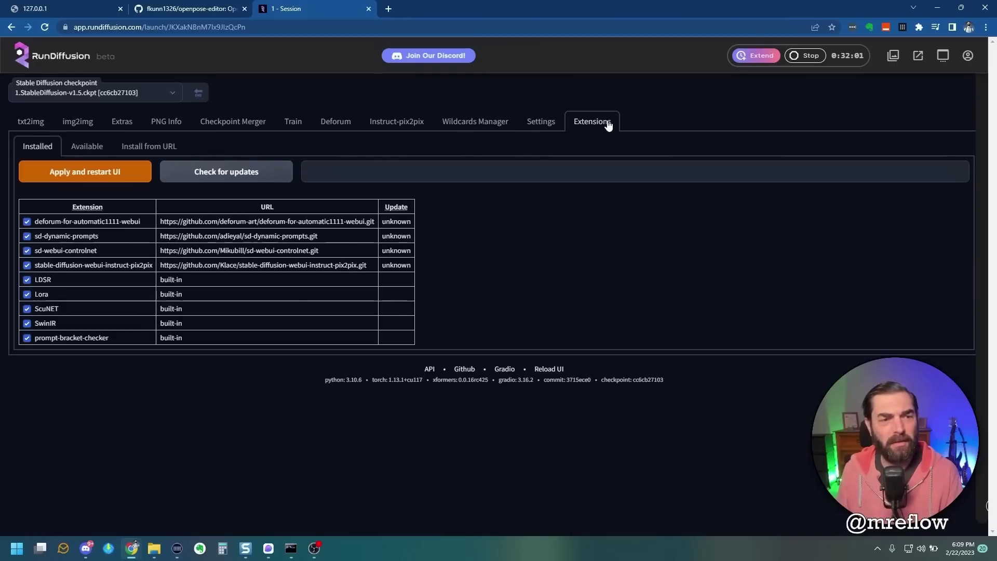
pyautogui.click(156, 151)
pyautogui.click(205, 6)
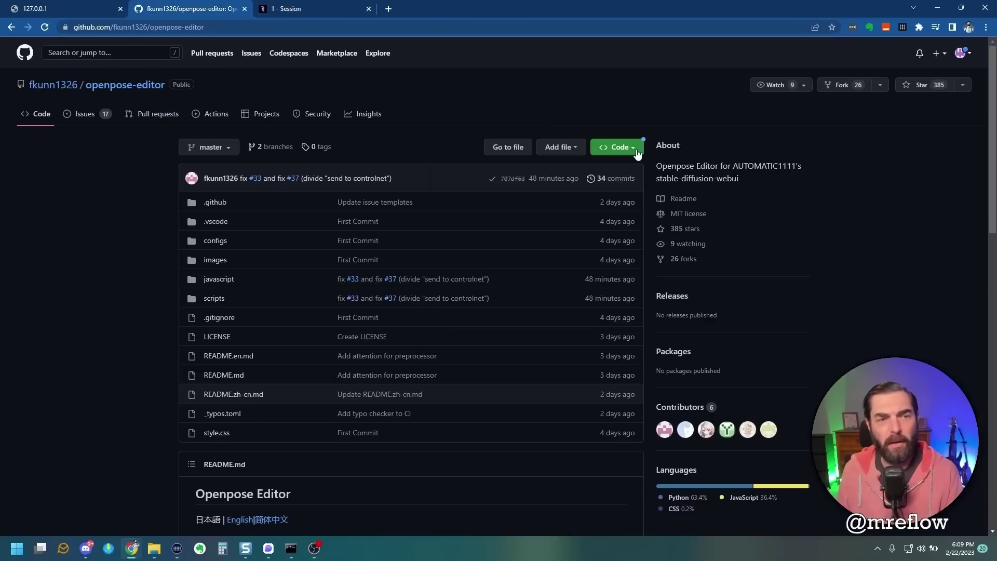
pyautogui.click(637, 151)
pyautogui.click(625, 242)
# Paste the URL into RunDiffusion, install openpose-editor, then apply and restart the UI
pyautogui.click(294, 7)
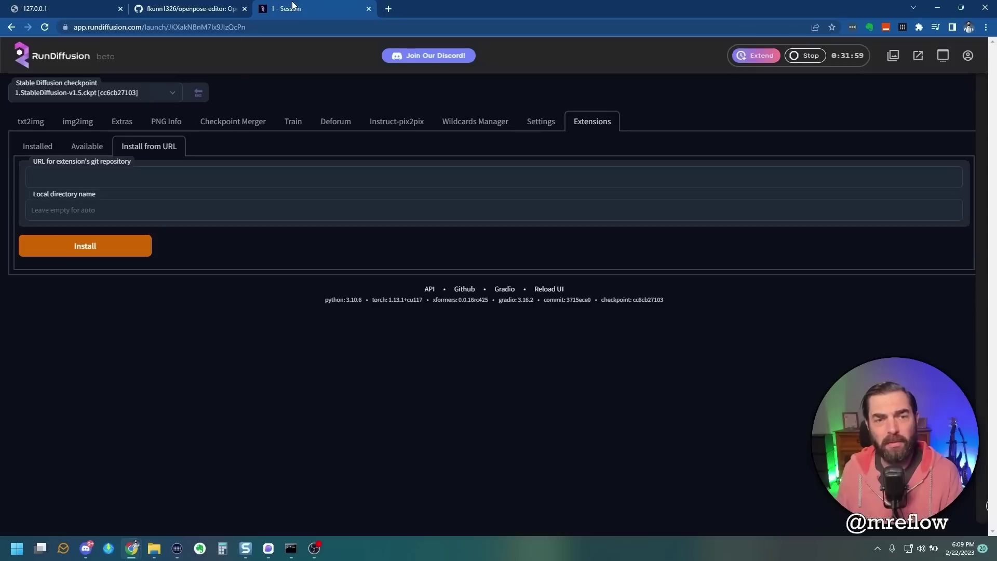
pyautogui.rightClick(132, 179)
pyautogui.click(169, 260)
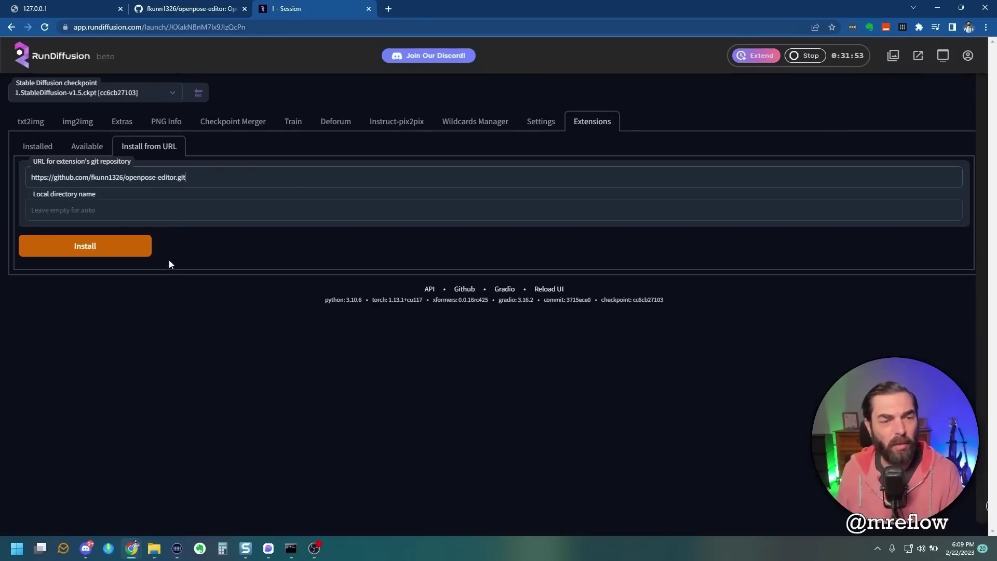
pyautogui.click(117, 245)
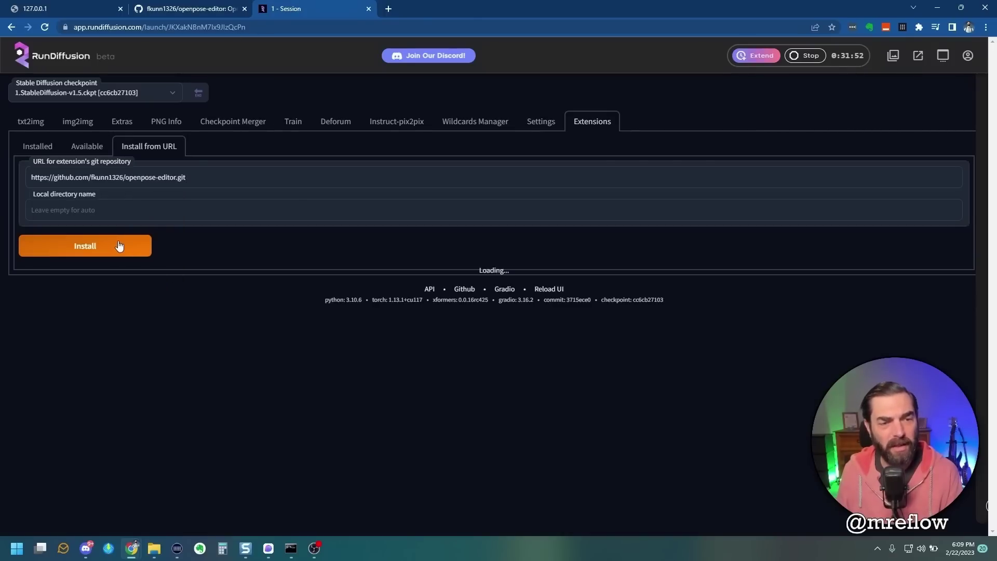
pyautogui.click(38, 146)
pyautogui.click(109, 178)
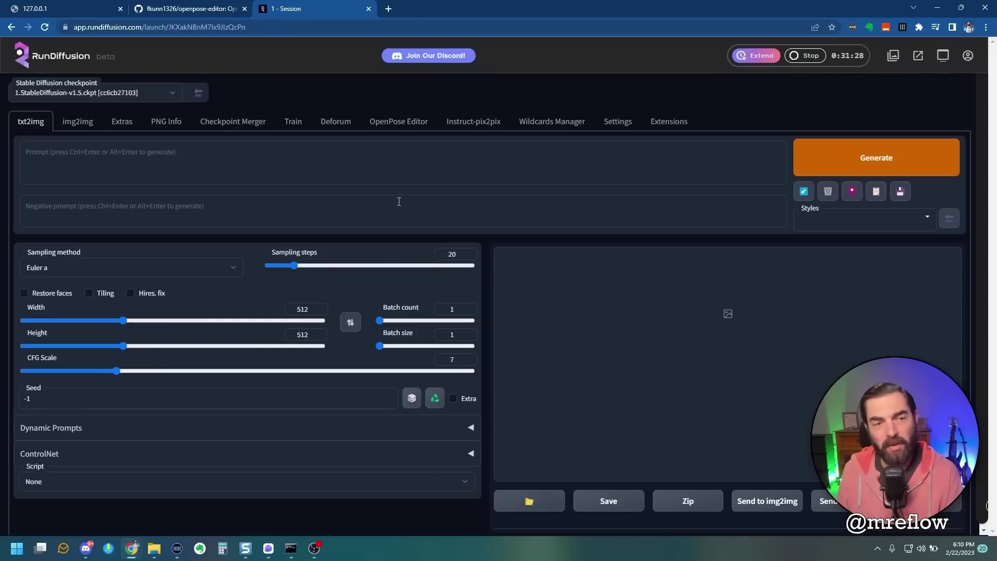
# Open RunDiffusion's OpenPose Editor tab showing the default 512x512 skeleton
pyautogui.click(399, 122)
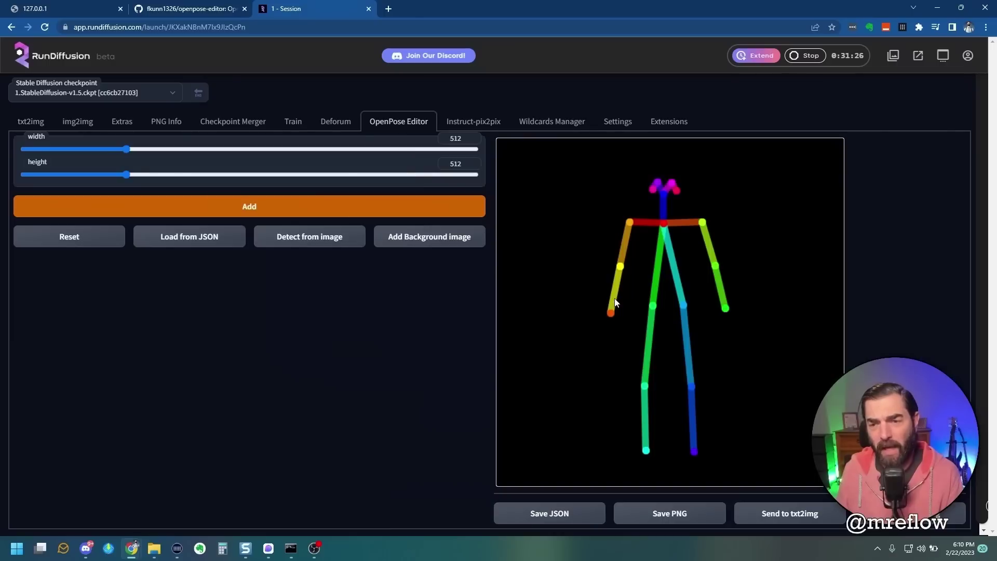